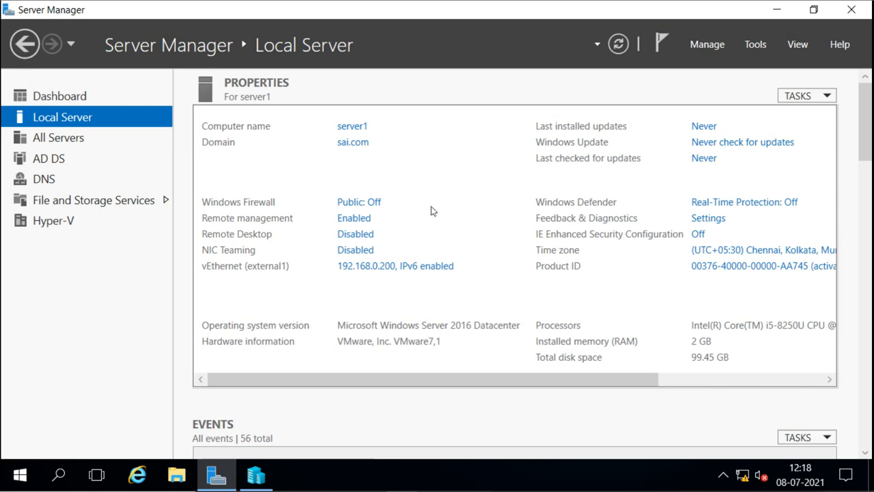
- Switch to Hyper-V Manager on SERVER1 and begin a new virtual machine named VM1 in the default location
{"action": "left_click", "coordinate": [255, 480]}
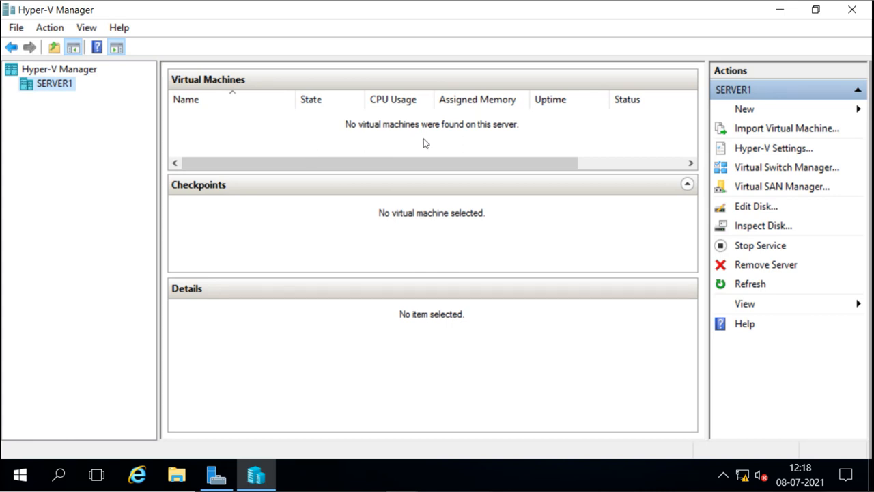
{"action": "left_click", "coordinate": [755, 111]}
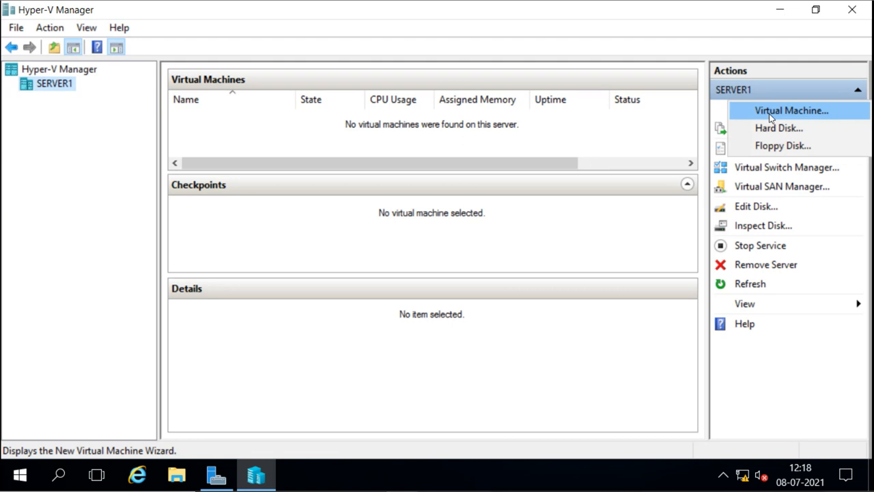
{"action": "left_click", "coordinate": [769, 113]}
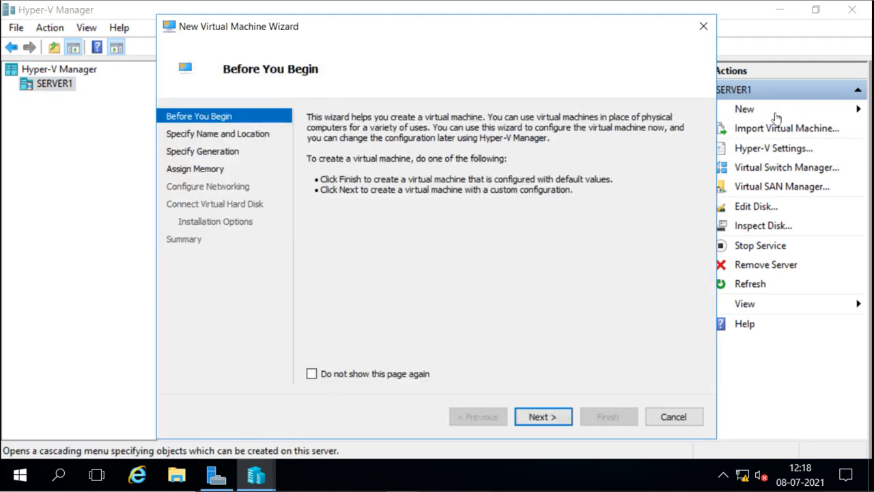
{"action": "left_click", "coordinate": [543, 415]}
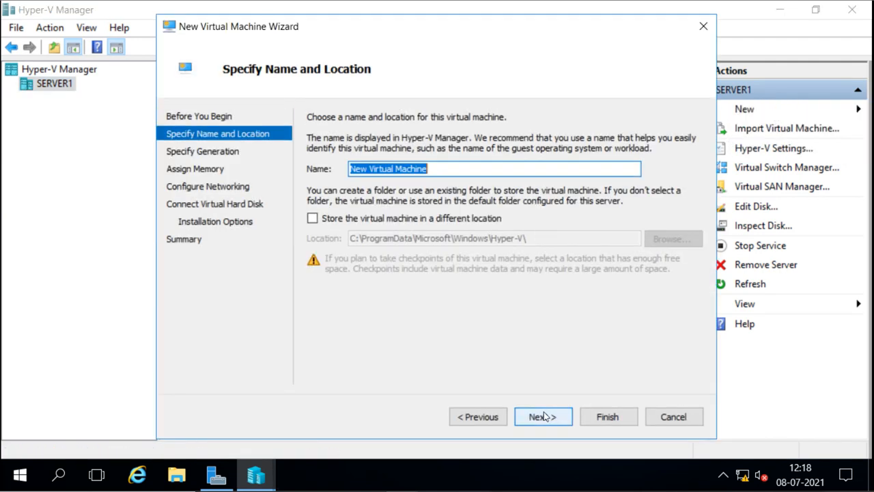
{"action": "type", "text": "VM1"}
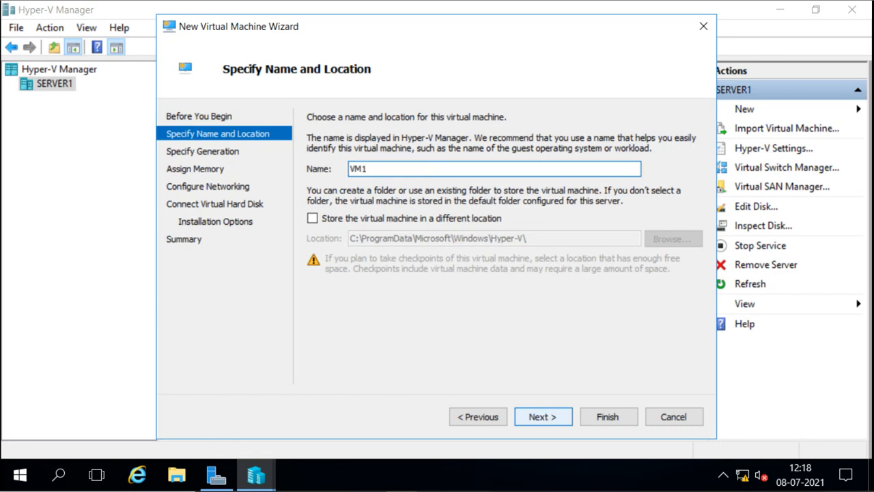
{"action": "left_click", "coordinate": [543, 417]}
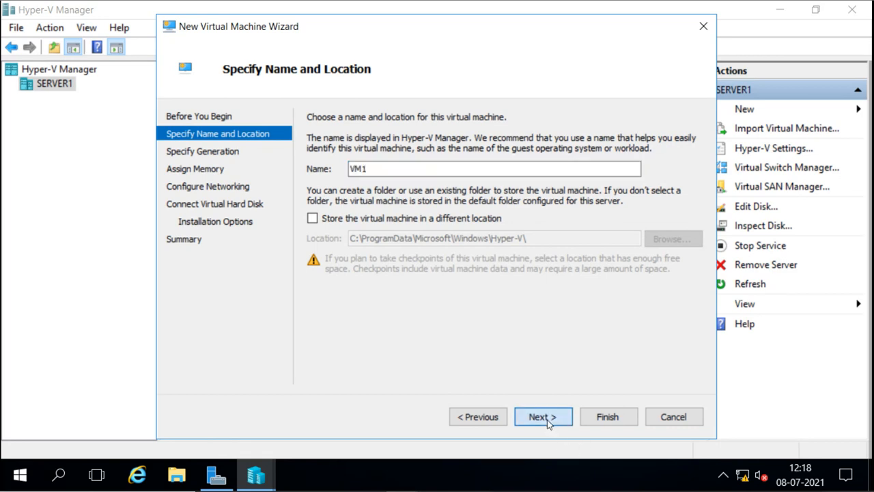
- Keep the default generation, assign 512 MB of startup memory, and enable Dynamic Memory for the virtual machine
{"action": "left_click", "coordinate": [543, 416]}
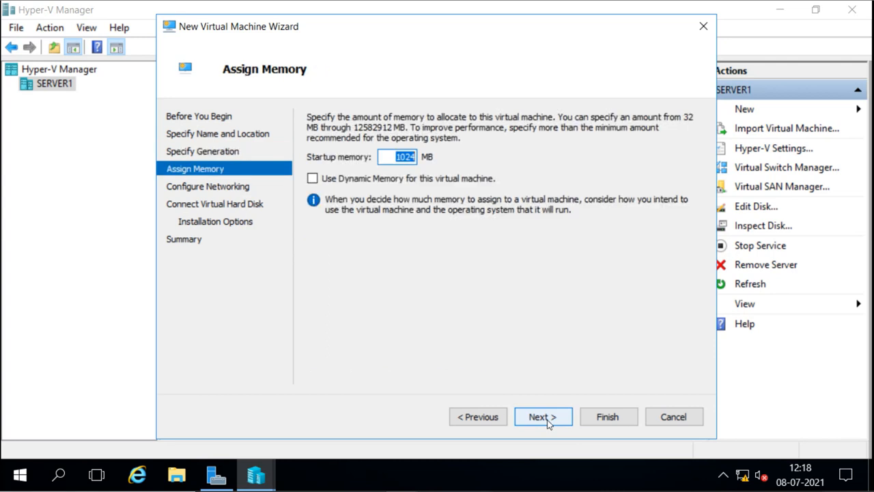
{"action": "type", "text": "512"}
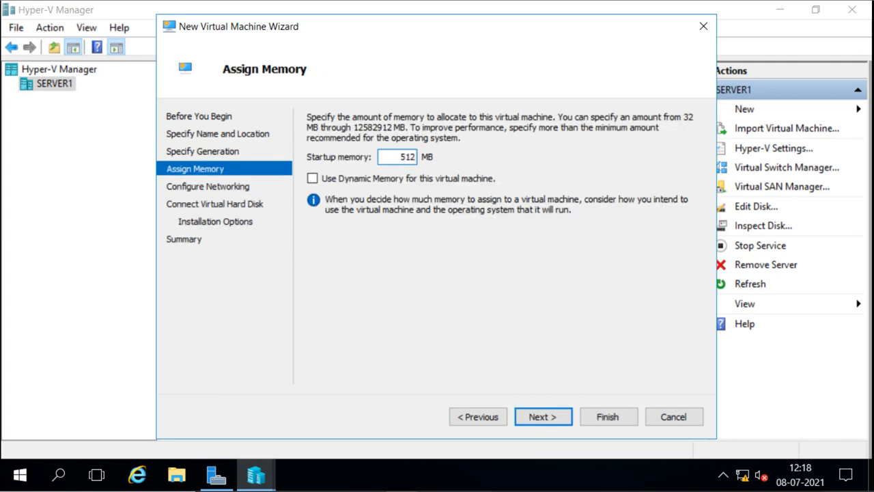
{"action": "left_click", "coordinate": [312, 179]}
{"action": "left_click", "coordinate": [538, 416]}
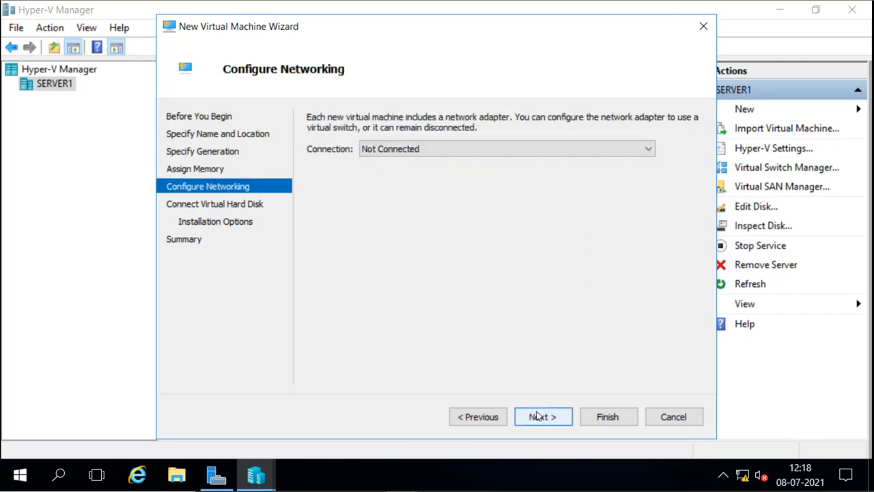
- Connect the new virtual machine's network adapter to the external1 virtual switch
{"action": "left_click", "coordinate": [644, 149]}
{"action": "left_click", "coordinate": [508, 174]}
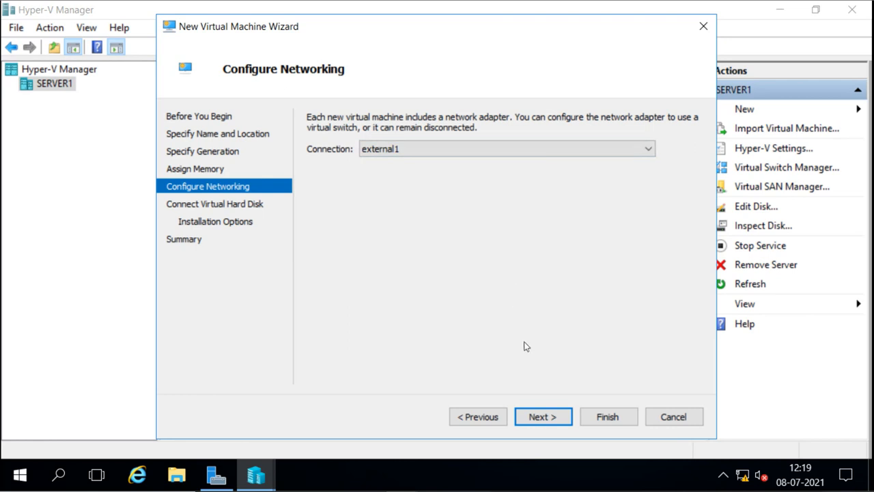
{"action": "left_click", "coordinate": [539, 417]}
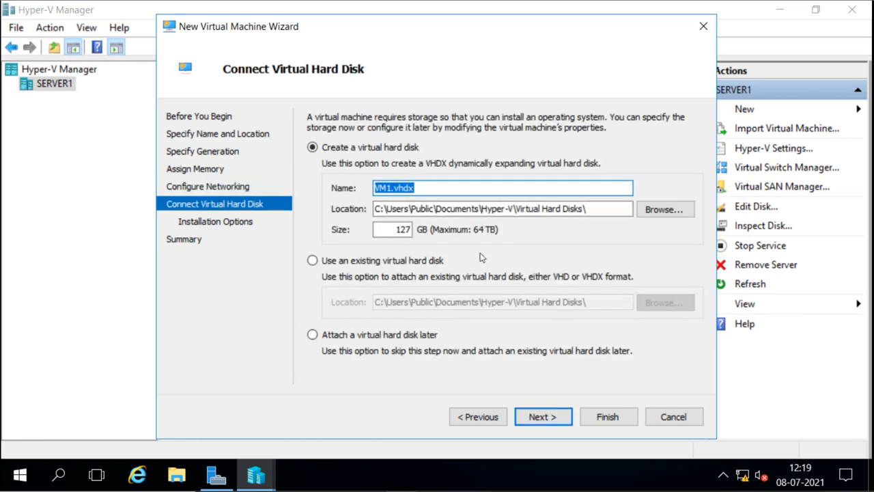
- Keep the default VM1.vhdx virtual hard disk and the option to install an operating system later, and finish creating VM1
{"action": "left_click", "coordinate": [541, 417]}
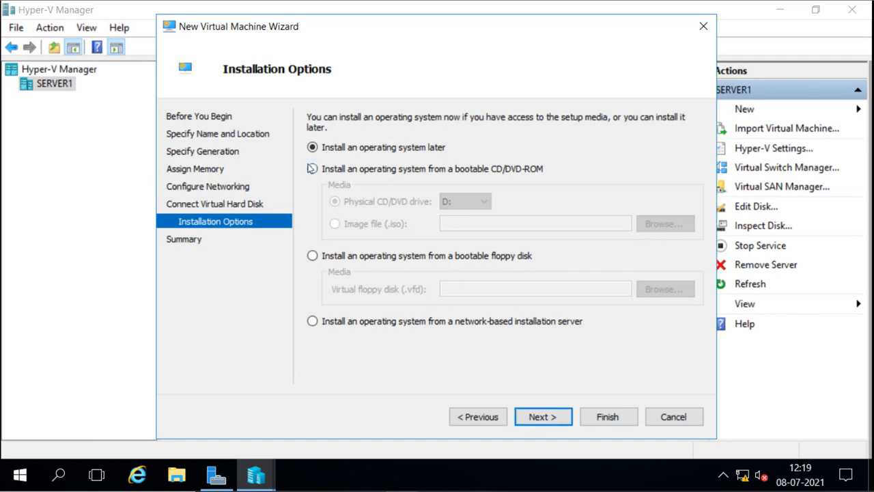
{"action": "left_click", "coordinate": [536, 418]}
{"action": "left_click", "coordinate": [594, 417]}
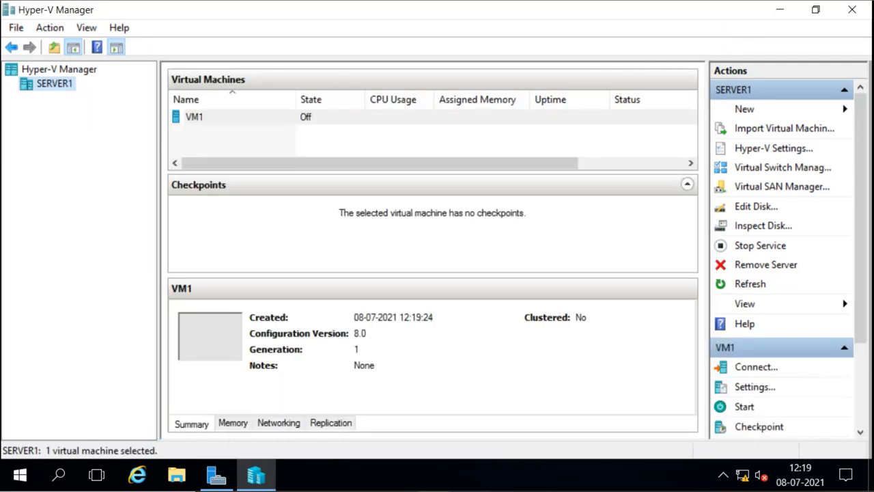
- In VM1's settings, review the BIOS startup order and set the DVD drive to use physical drive D:
{"action": "left_click", "coordinate": [750, 390]}
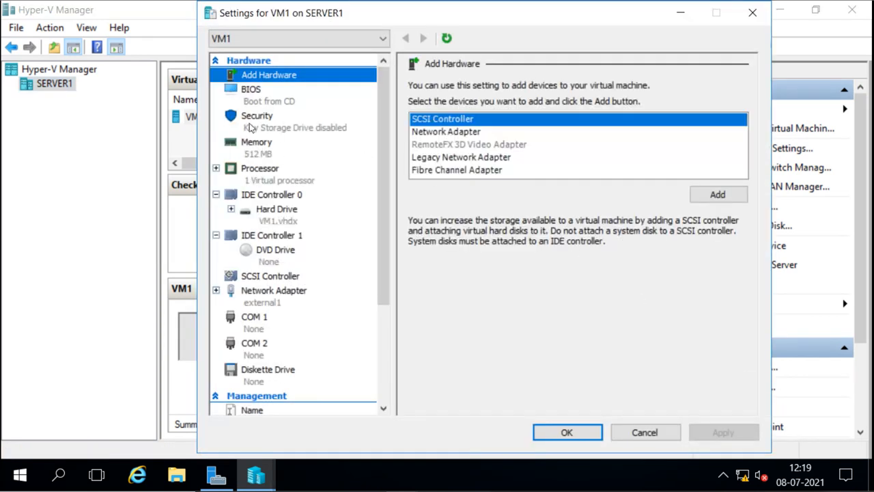
{"action": "left_click", "coordinate": [263, 108]}
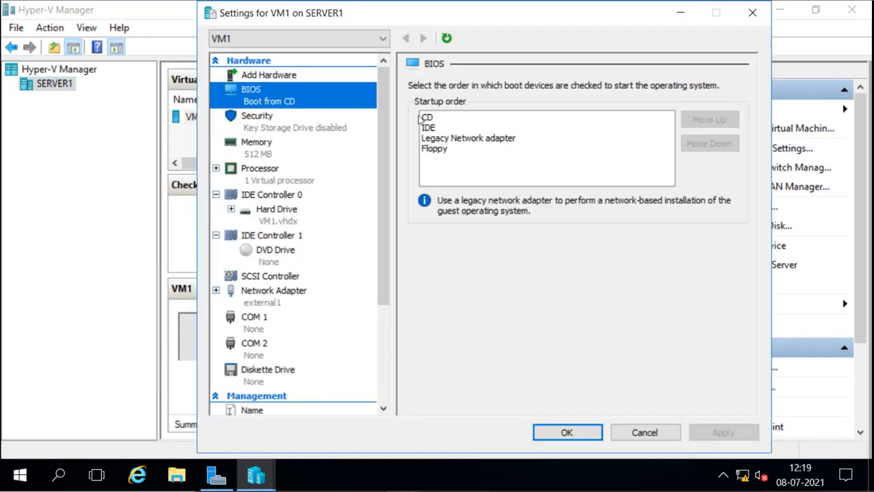
{"action": "left_click", "coordinate": [270, 250]}
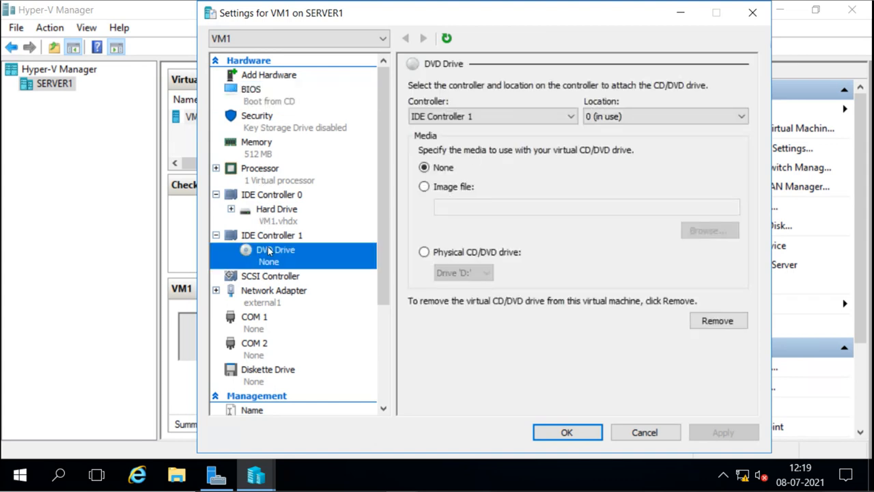
{"action": "left_click", "coordinate": [424, 253]}
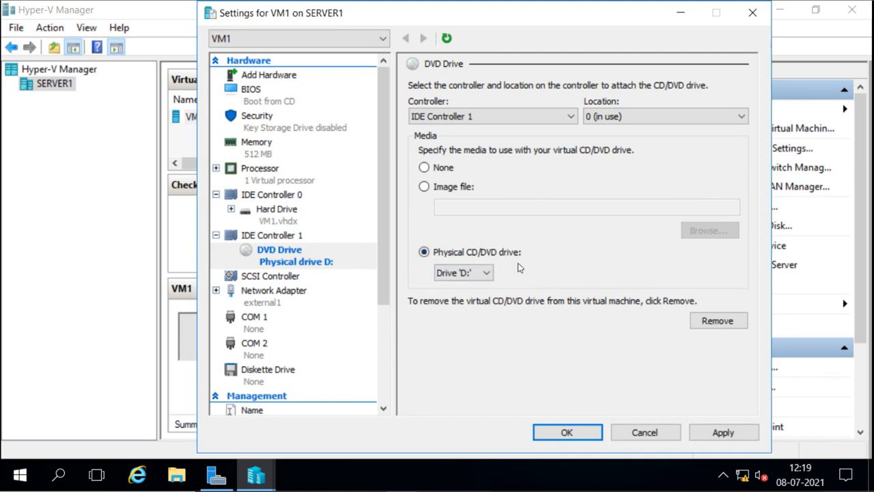
{"action": "left_click", "coordinate": [568, 433]}
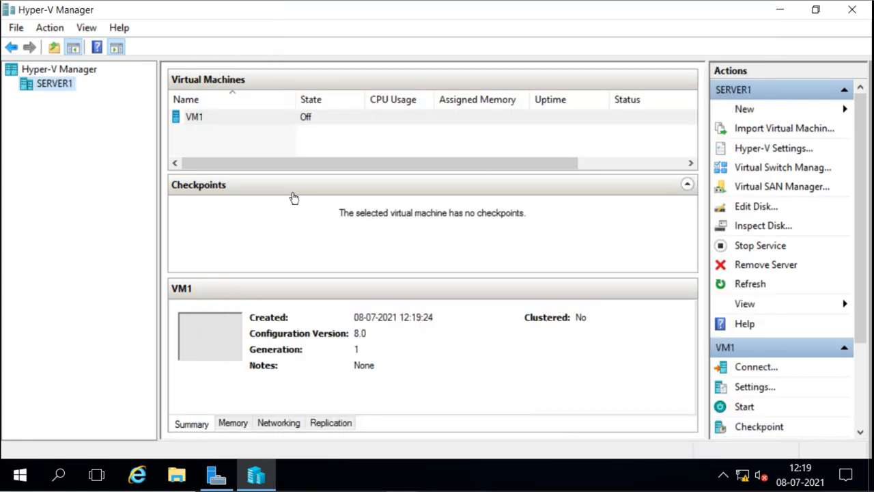
- Start VM1 and open a connection to it to watch it boot from the installation media
{"action": "right_click", "coordinate": [239, 123]}
{"action": "left_click", "coordinate": [259, 174]}
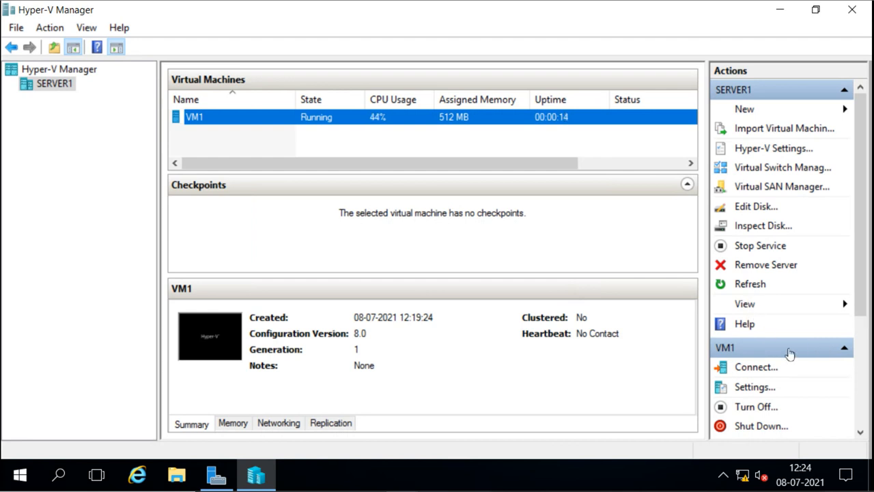
{"action": "left_click", "coordinate": [756, 367]}
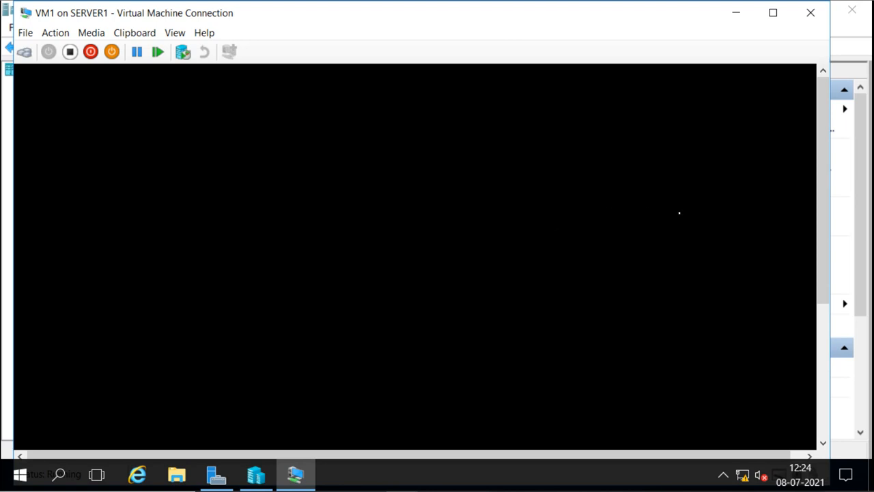
{"action": "left_click_drag", "start_coordinate": [822, 243], "coordinate": [811, 307]}
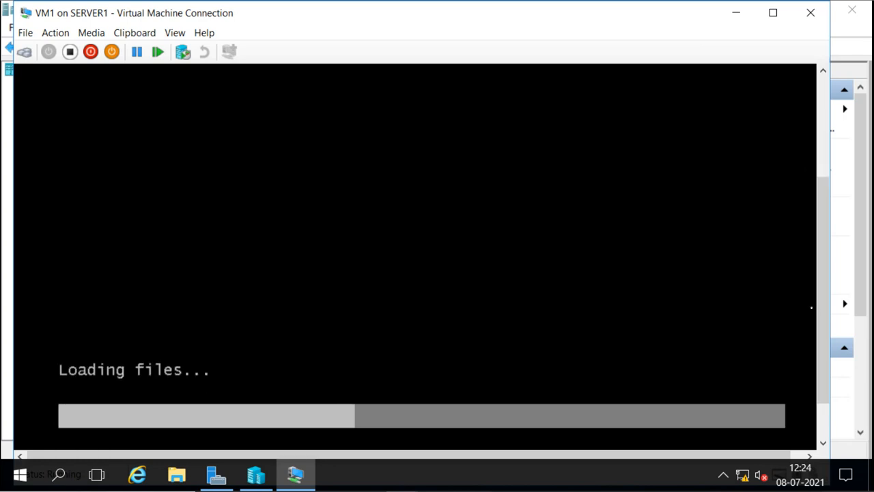
- Close the VM1 connection window and turn off VM1
{"action": "left_click", "coordinate": [809, 16]}
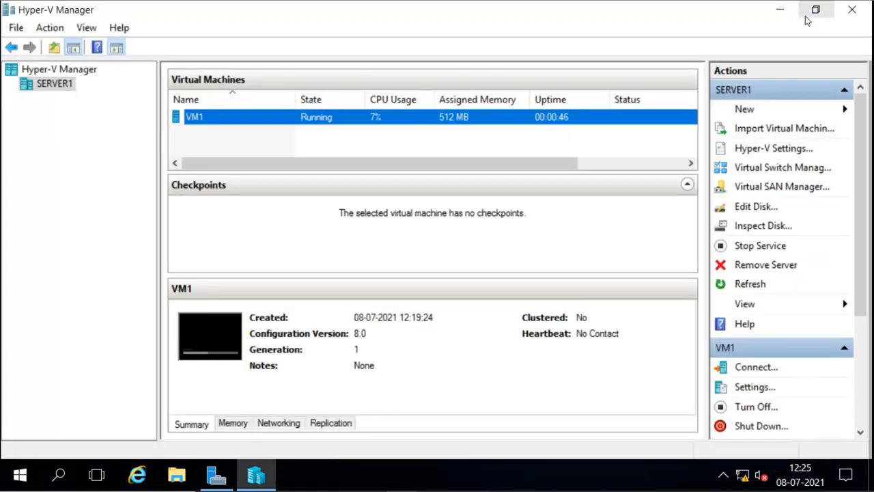
{"action": "left_click", "coordinate": [758, 406]}
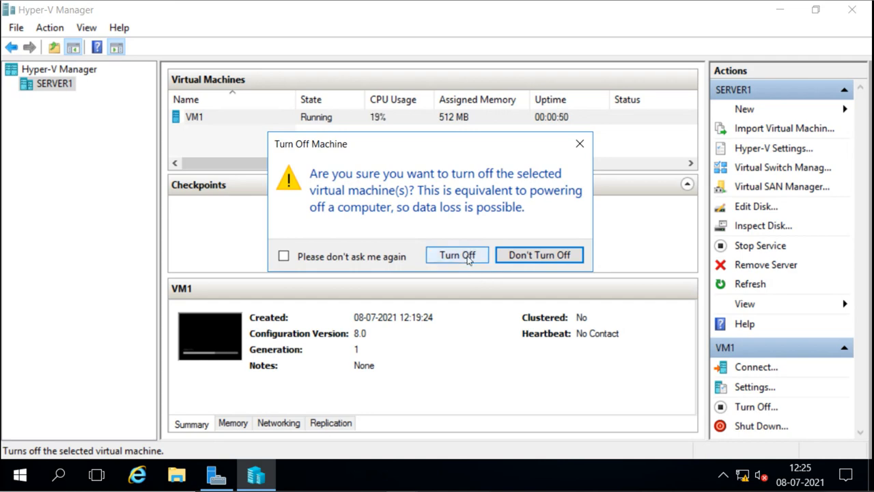
{"action": "left_click", "coordinate": [457, 255]}
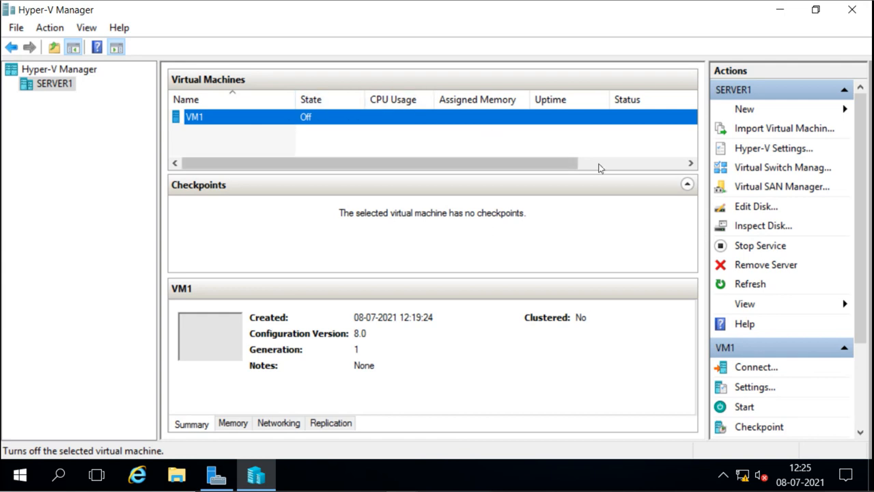
- Examine the Replication Configuration options in the Hyper-V settings for SERVER1, then close the settings without changes
{"action": "left_click", "coordinate": [758, 149]}
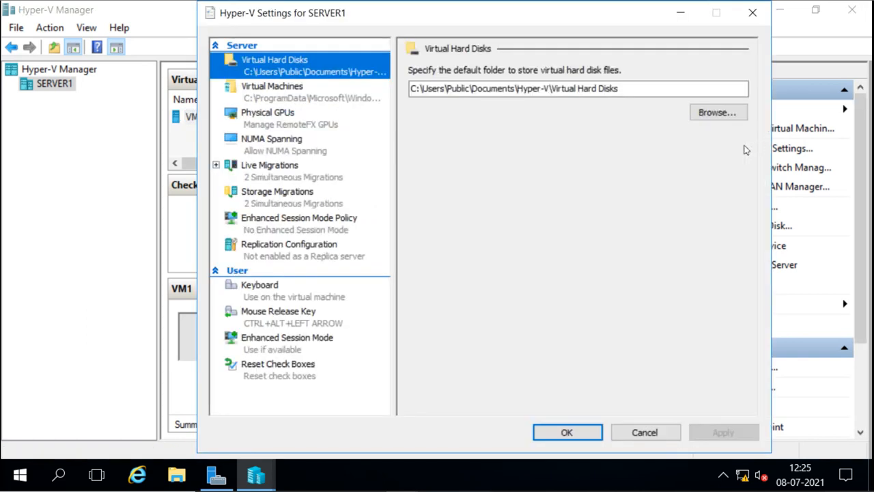
{"action": "left_click", "coordinate": [289, 252]}
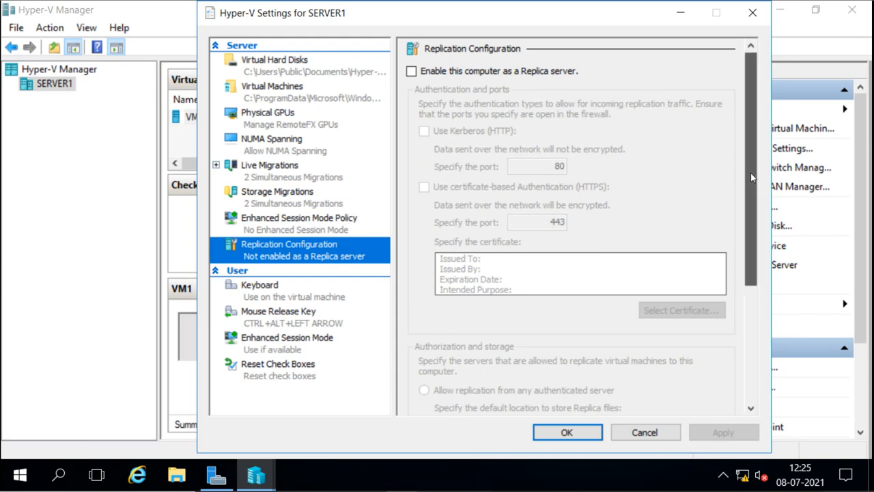
{"action": "mouse_move", "coordinate": [750, 173]}
{"action": "left_mouse_down"}
{"action": "mouse_move", "coordinate": [749, 282]}
{"action": "mouse_move", "coordinate": [750, 171]}
{"action": "left_mouse_up"}
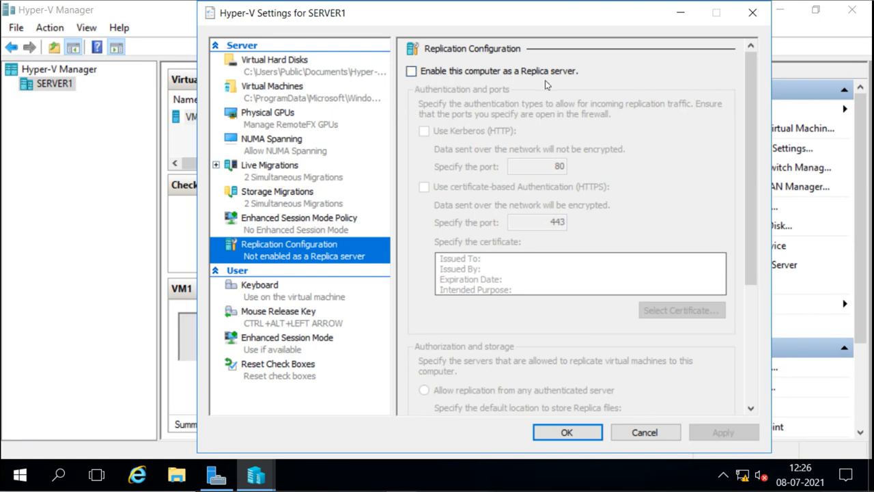
{"action": "left_click", "coordinate": [753, 12]}
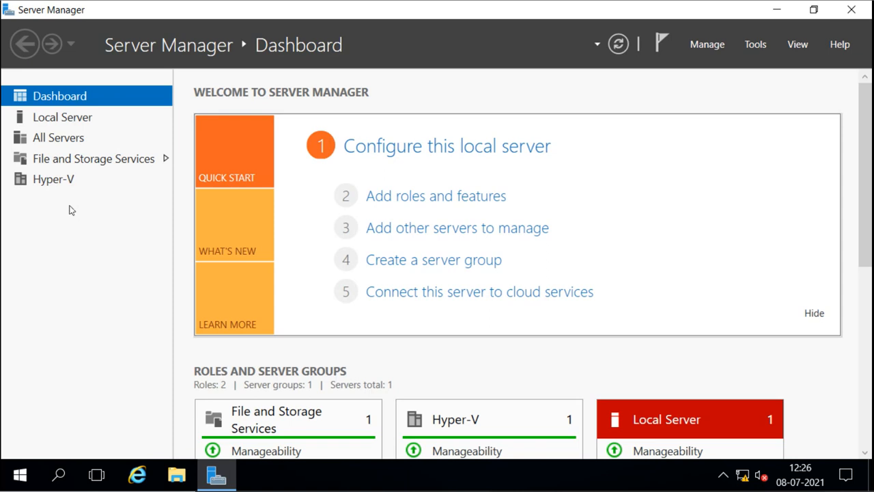
- On server2, show the local server properties in Server Manager and open Hyper-V Manager
{"action": "left_click", "coordinate": [73, 125]}
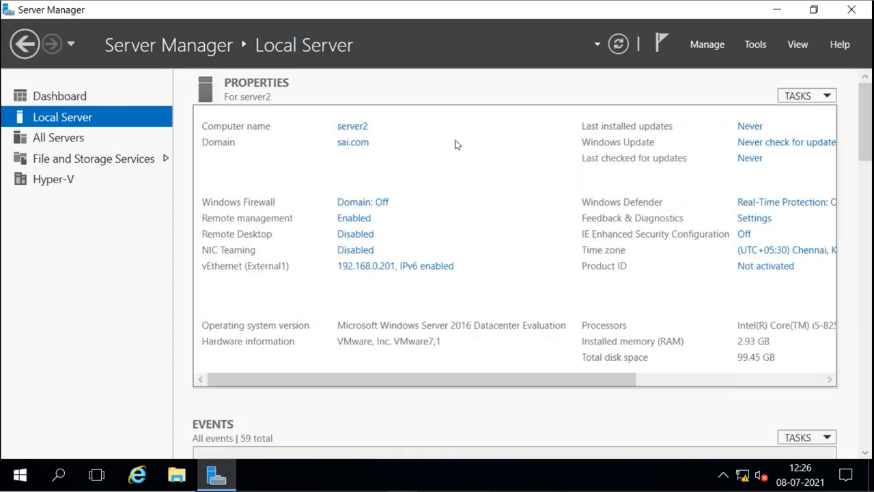
{"action": "left_click", "coordinate": [751, 48]}
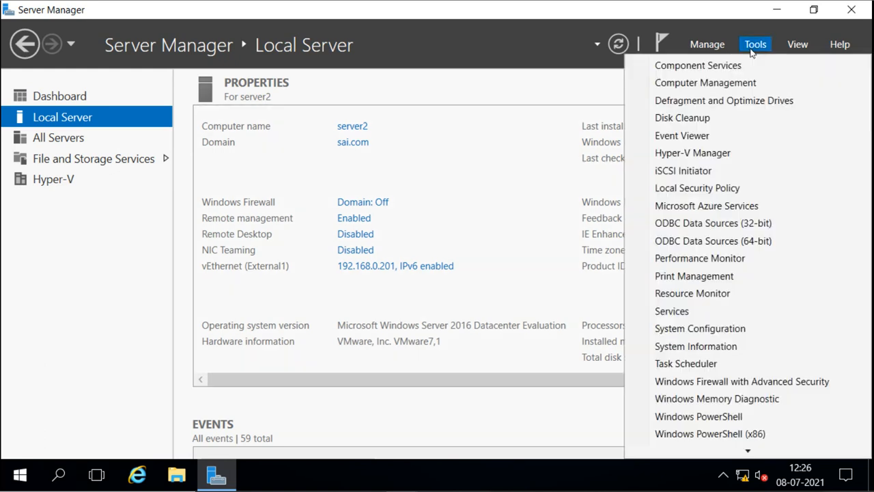
{"action": "left_click", "coordinate": [704, 154]}
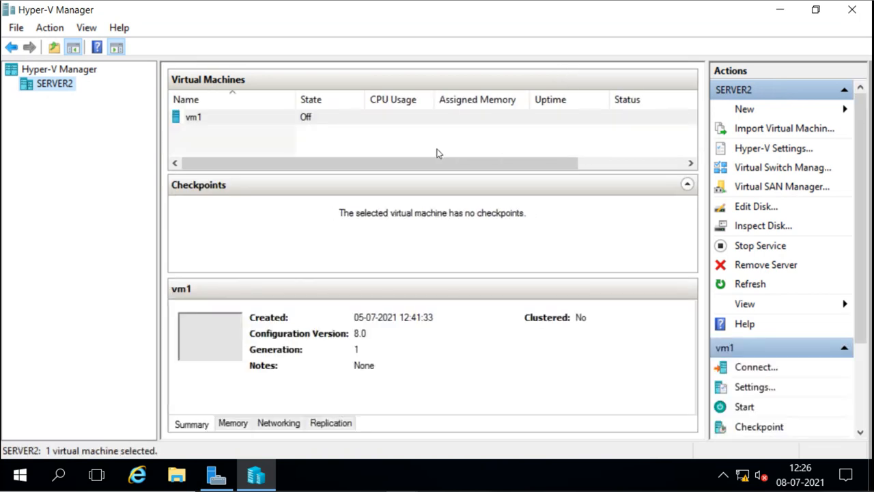
- Delete the existing vm1 virtual machine from SERVER2
{"action": "left_click", "coordinate": [241, 118]}
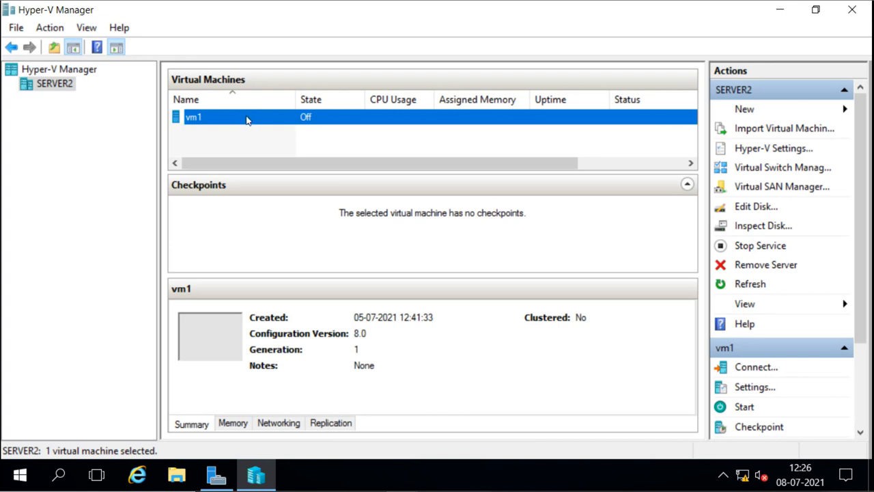
{"action": "right_click", "coordinate": [246, 121]}
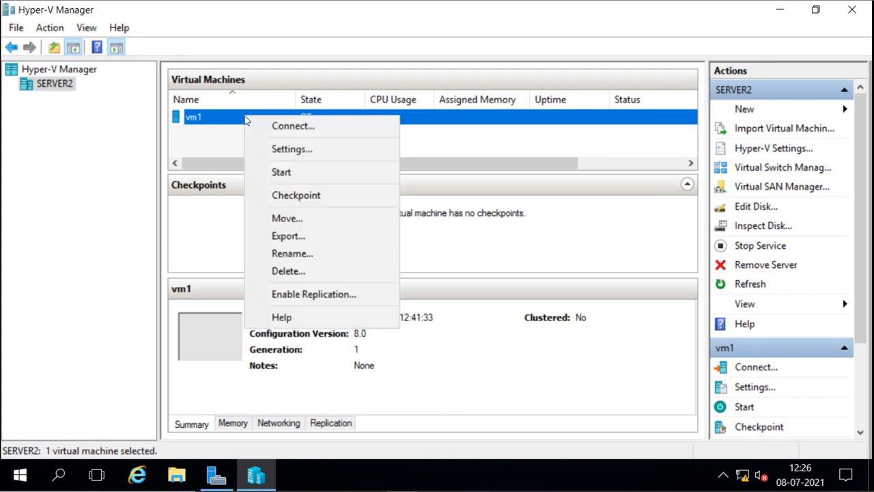
{"action": "left_click", "coordinate": [289, 271]}
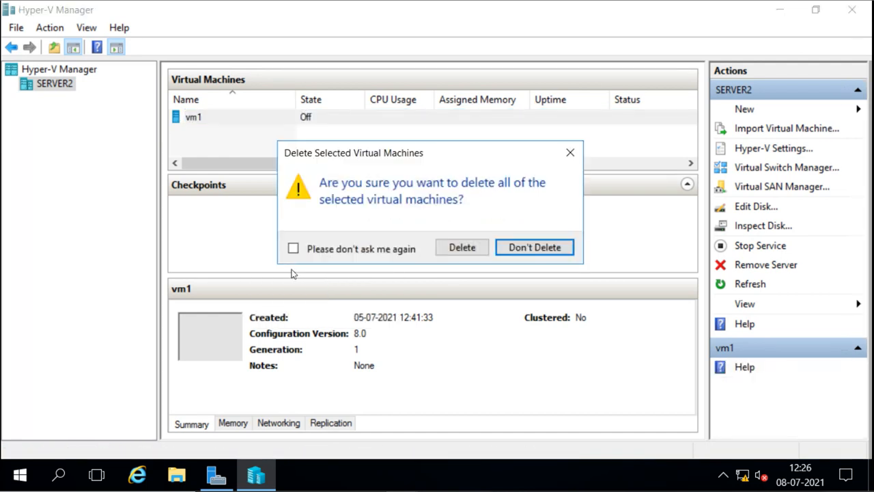
{"action": "left_click", "coordinate": [457, 247]}
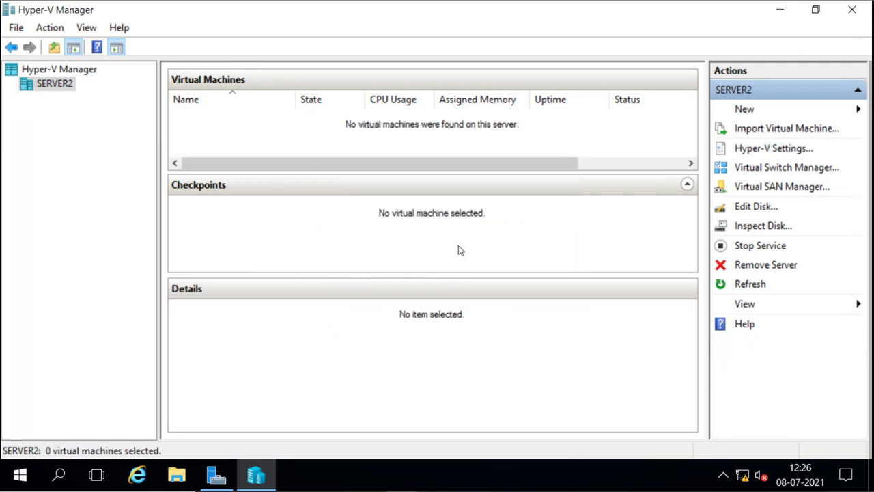
- Examine the External1 virtual switch properties on SERVER2, then close the Virtual Switch Manager without changes
{"action": "left_click", "coordinate": [772, 167]}
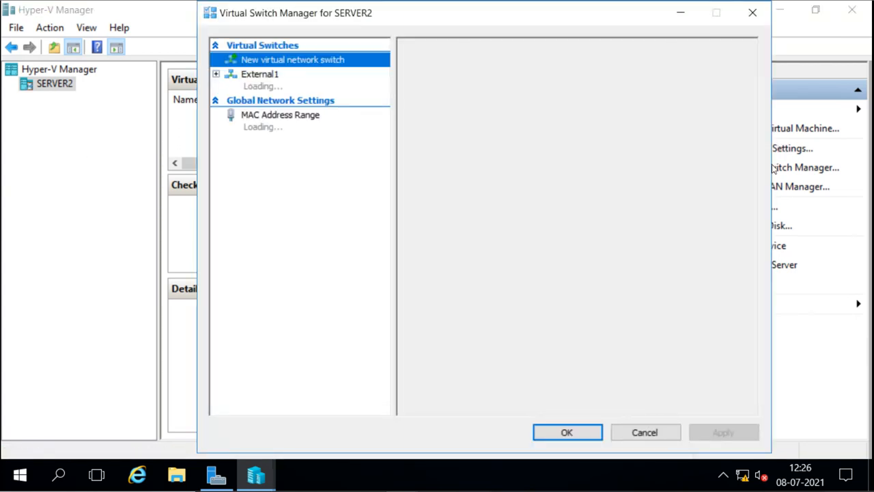
{"action": "left_click", "coordinate": [266, 86]}
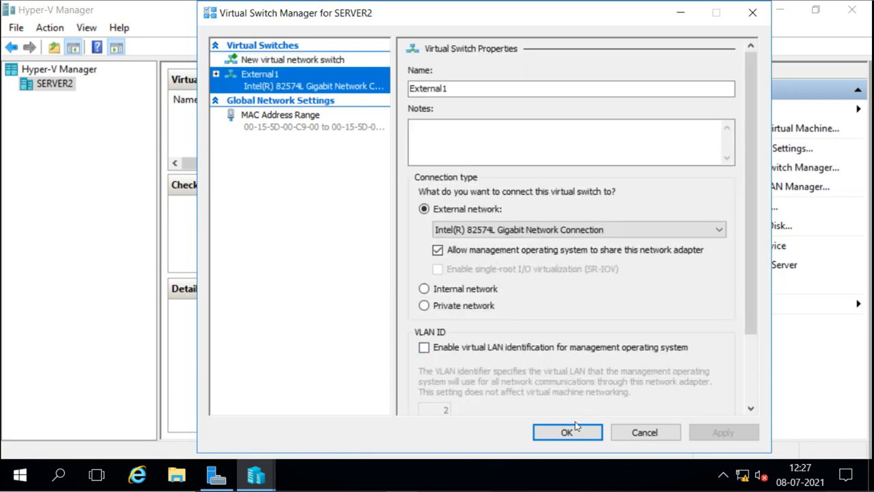
{"action": "left_click", "coordinate": [568, 432]}
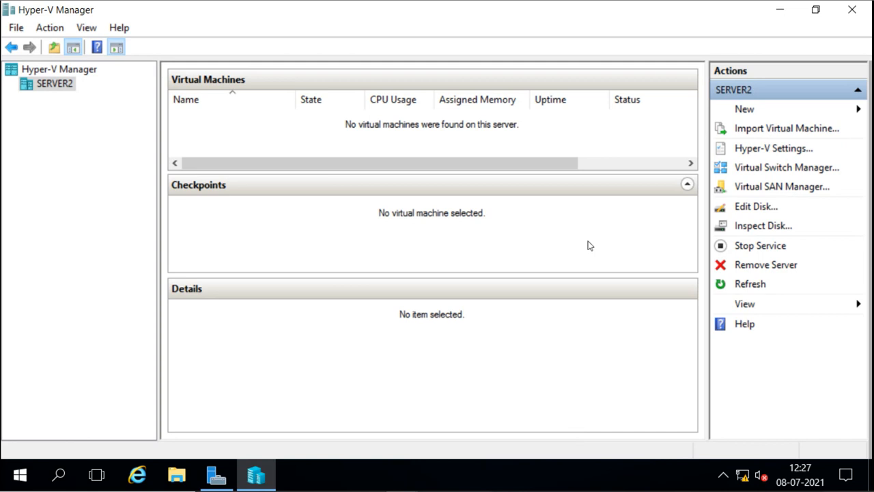
- Enable SERVER2 as a Replica server in the replication configuration of its Hyper-V settings
{"action": "left_click", "coordinate": [776, 148]}
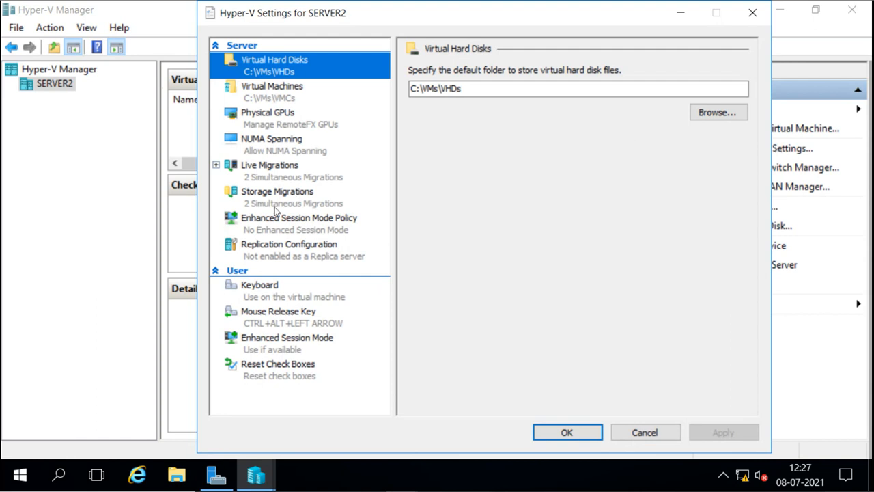
{"action": "left_click", "coordinate": [263, 250]}
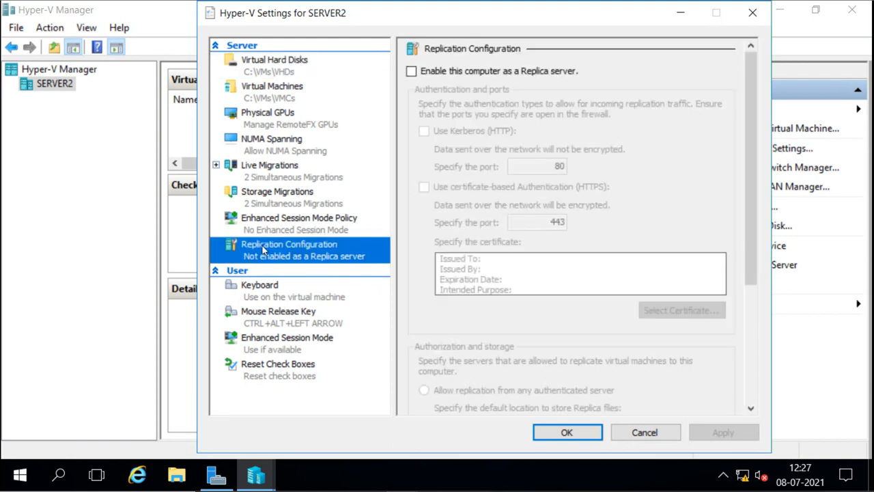
{"action": "left_click", "coordinate": [411, 72]}
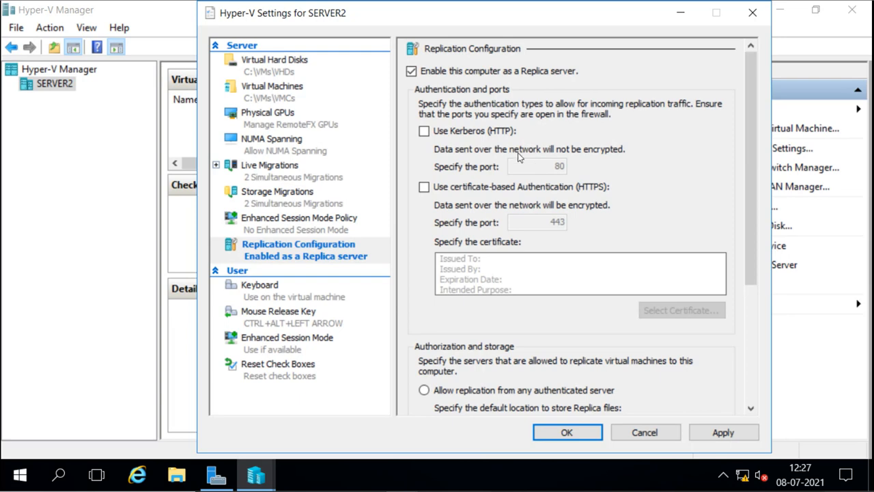
{"action": "left_click", "coordinate": [424, 133]}
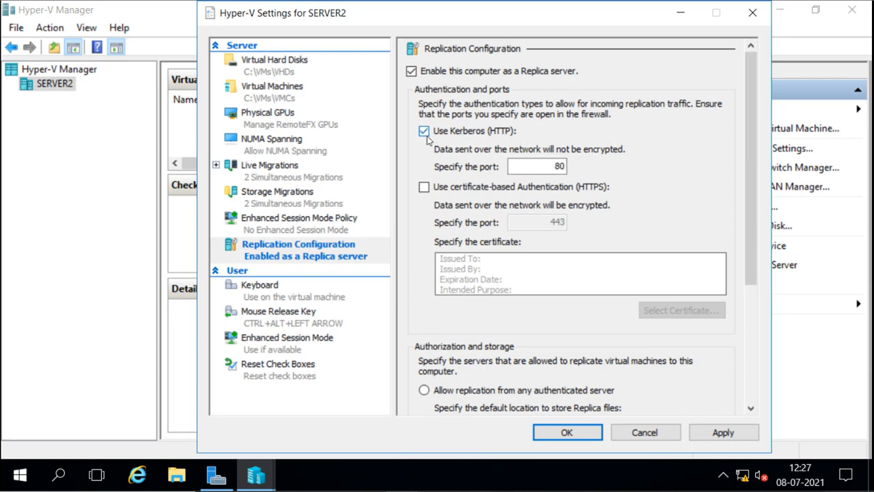
{"action": "left_click", "coordinate": [426, 136]}
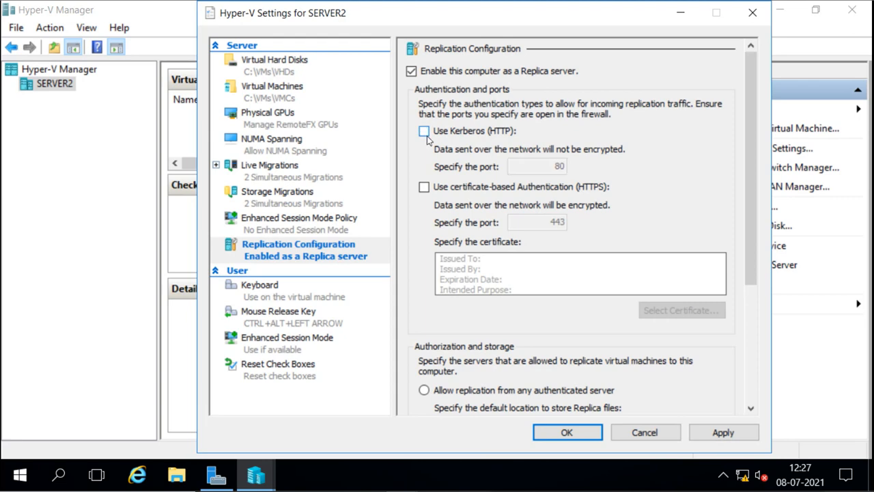
- Try to select a certificate for certificate-based authentication (HTTPS) on the Replica server
{"action": "left_click", "coordinate": [424, 189]}
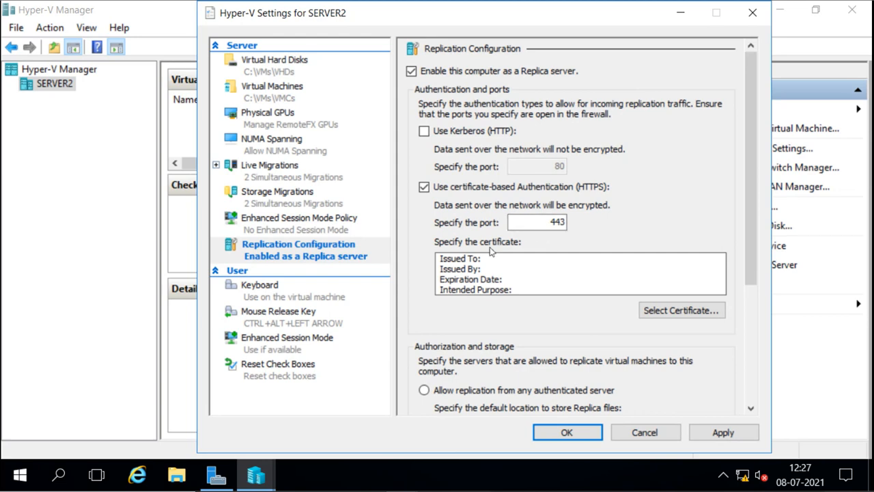
{"action": "left_click", "coordinate": [666, 310]}
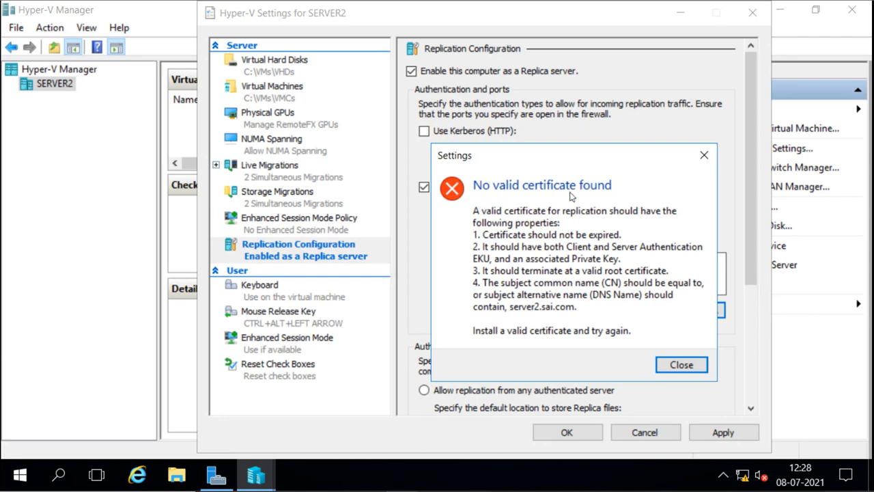
{"action": "left_click", "coordinate": [682, 366]}
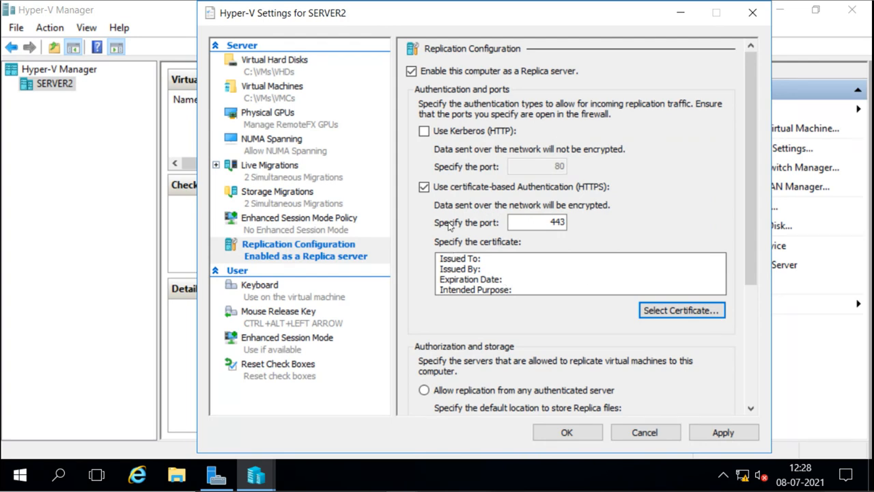
- Set the Replica server to use Kerberos (HTTP) only, with certificate-based authentication turned off
{"action": "left_click", "coordinate": [424, 131]}
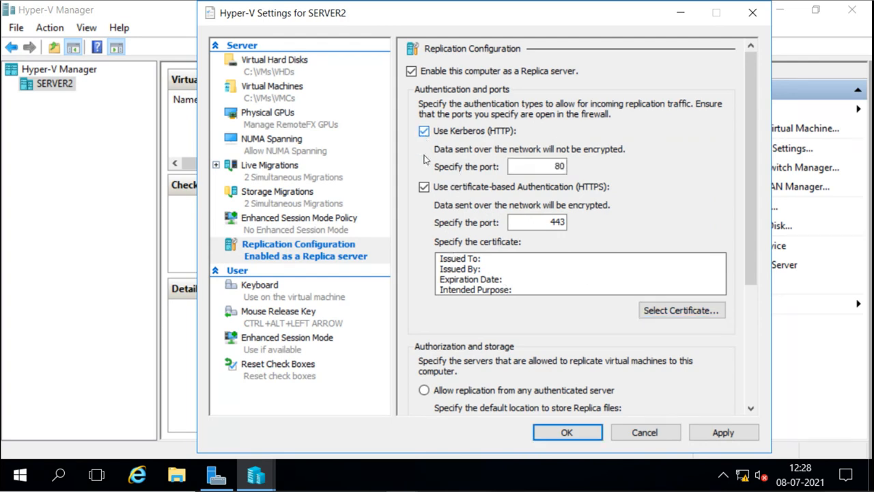
{"action": "left_click", "coordinate": [424, 187]}
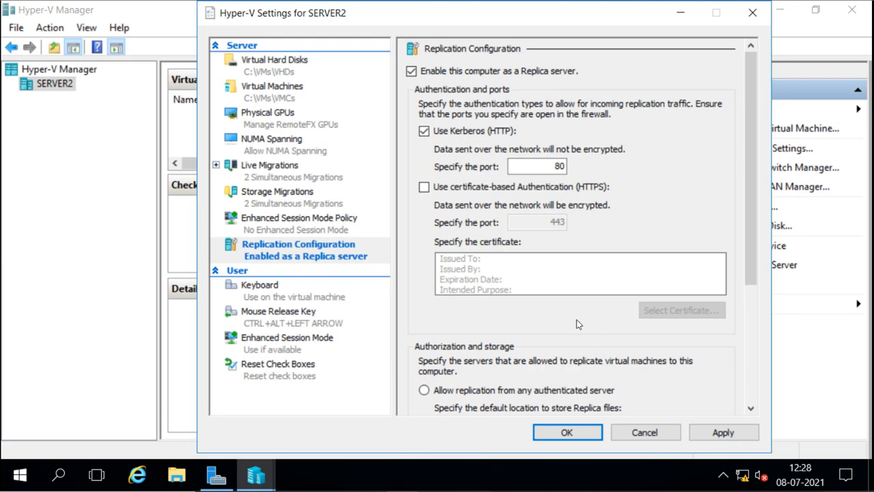
- Examine the authorization entry options for allowing replication from specified servers, then cancel without adding an entry
{"action": "scroll", "coordinate": [576, 324], "scroll_direction": "down", "scroll_amount": 5}
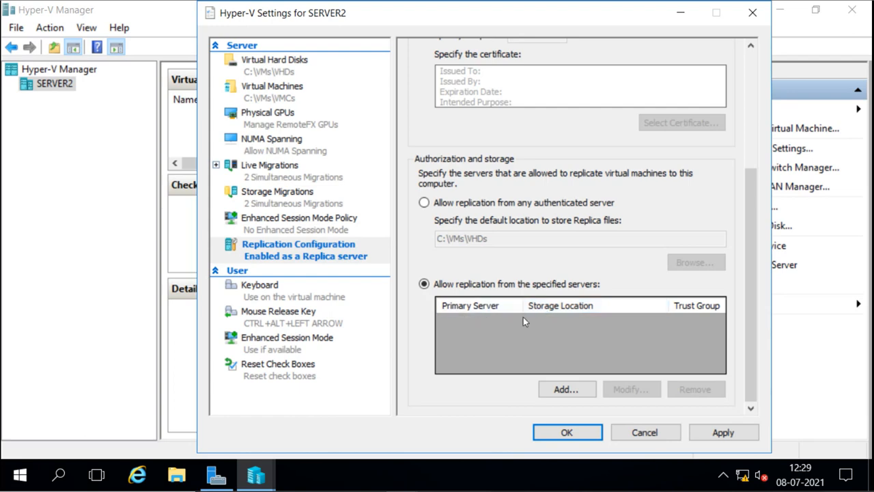
{"action": "left_click", "coordinate": [423, 203]}
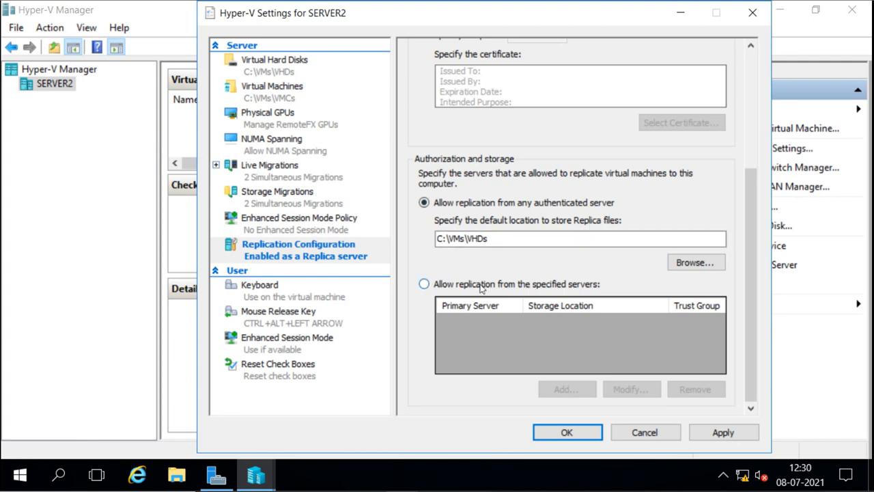
{"action": "left_click", "coordinate": [425, 285]}
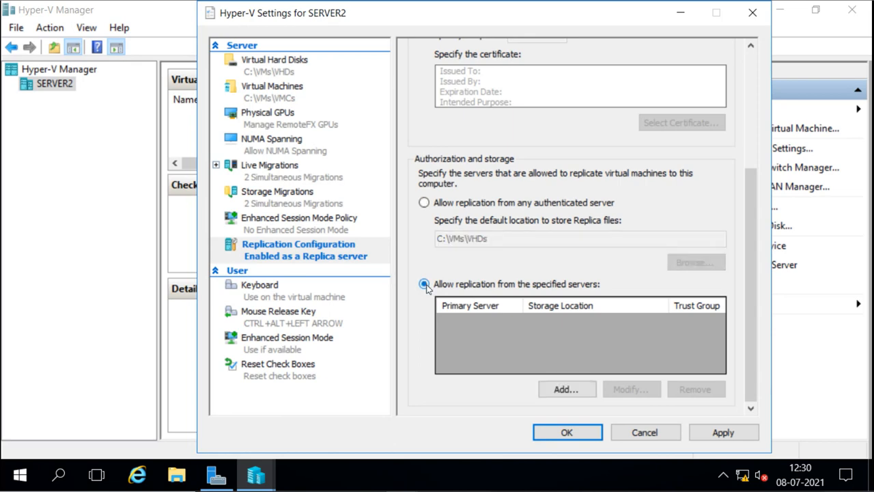
{"action": "left_click", "coordinate": [565, 390]}
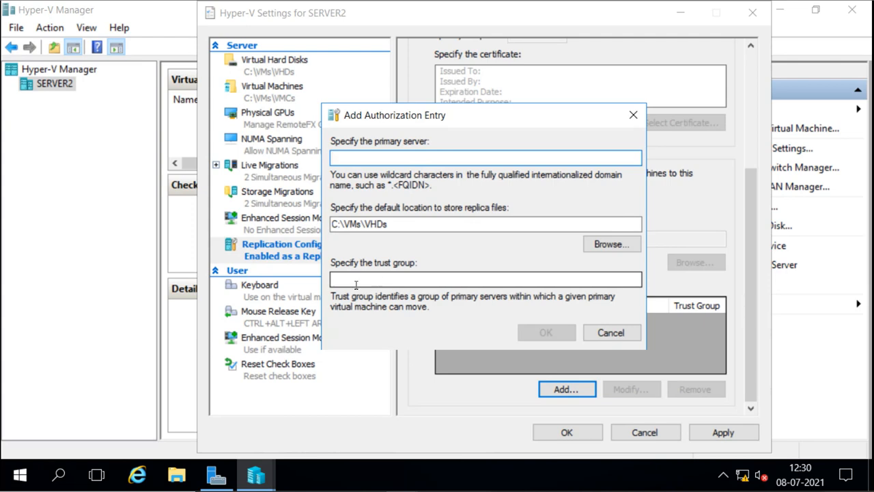
{"action": "left_click", "coordinate": [603, 331]}
- Allow replication from any authenticated server with C:\VMs\VHDs as the replica storage location, and save the Hyper-V settings
{"action": "left_click", "coordinate": [424, 203]}
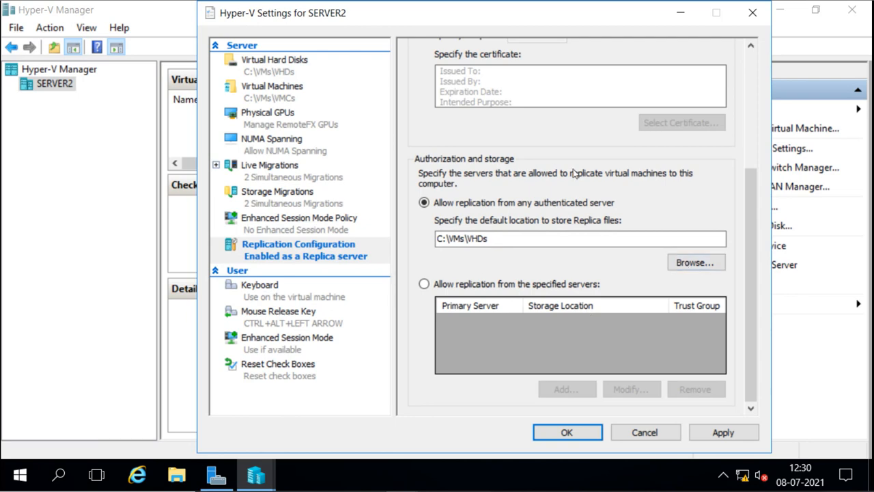
{"action": "scroll", "coordinate": [567, 287], "scroll_direction": "up", "scroll_amount": 5}
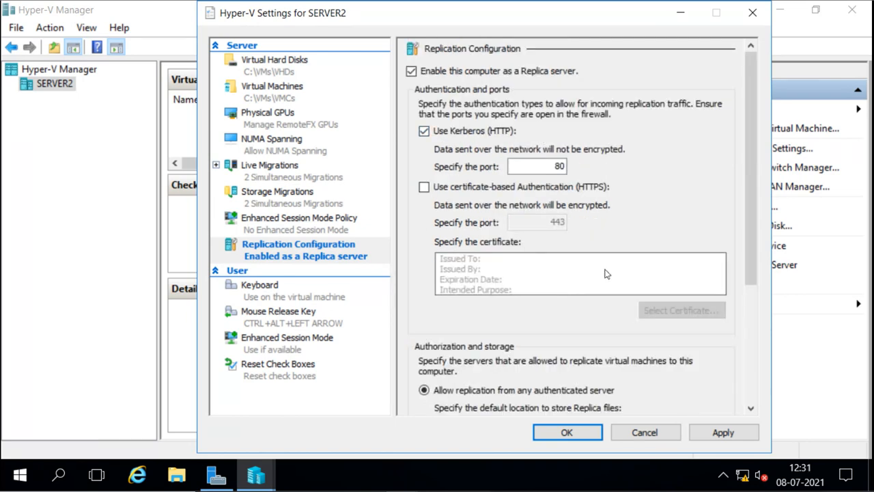
{"action": "scroll", "coordinate": [604, 274], "scroll_direction": "down", "scroll_amount": 5}
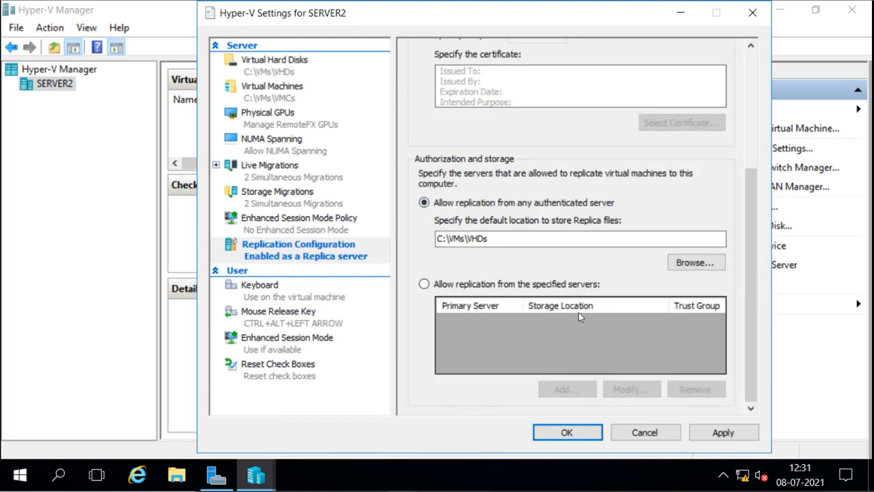
{"action": "left_click", "coordinate": [568, 431]}
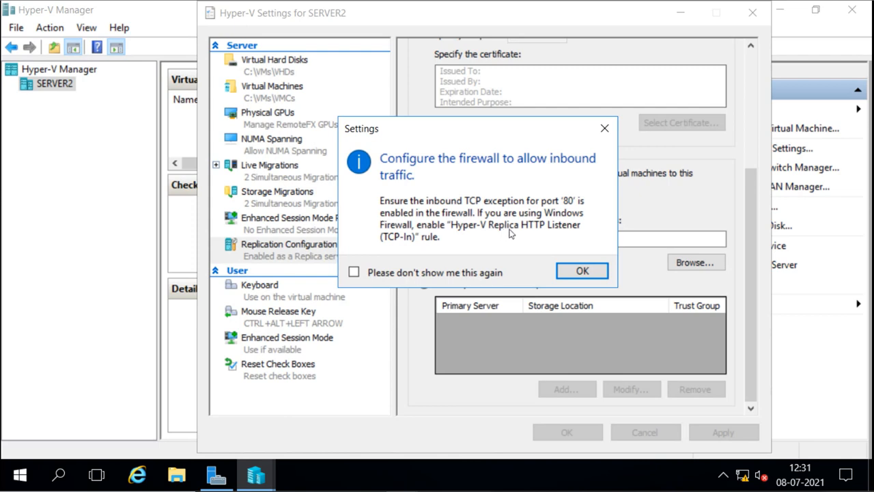
{"action": "left_click", "coordinate": [585, 271]}
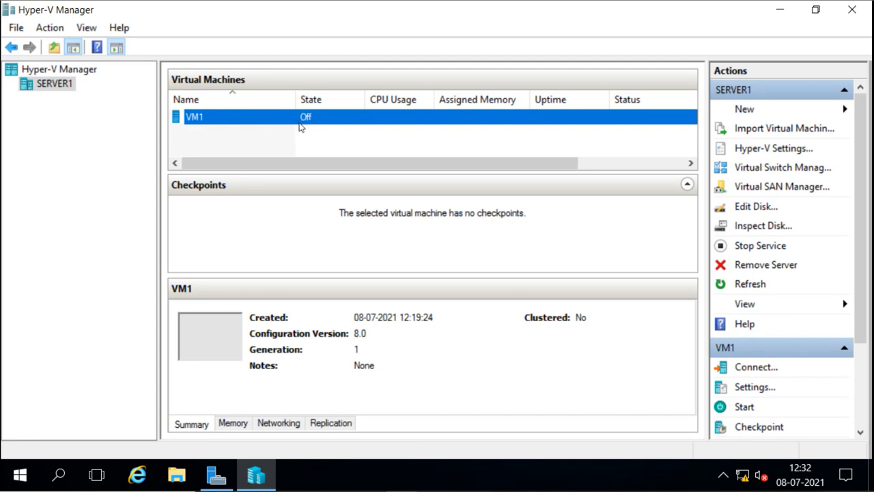
- On SERVER1, start enabling replication for VM1 and specify SERVER2 as the Replica server
{"action": "right_click", "coordinate": [262, 121]}
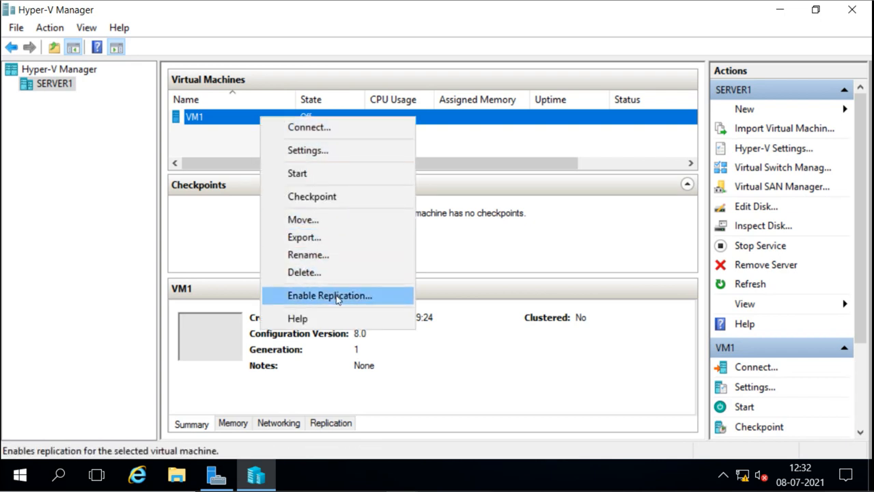
{"action": "left_click", "coordinate": [542, 343]}
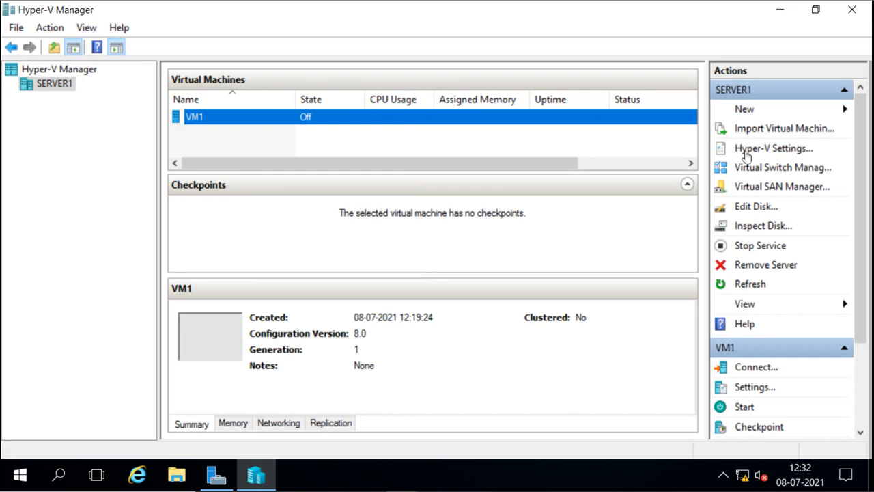
{"action": "left_click_drag", "start_coordinate": [859, 225], "coordinate": [859, 308]}
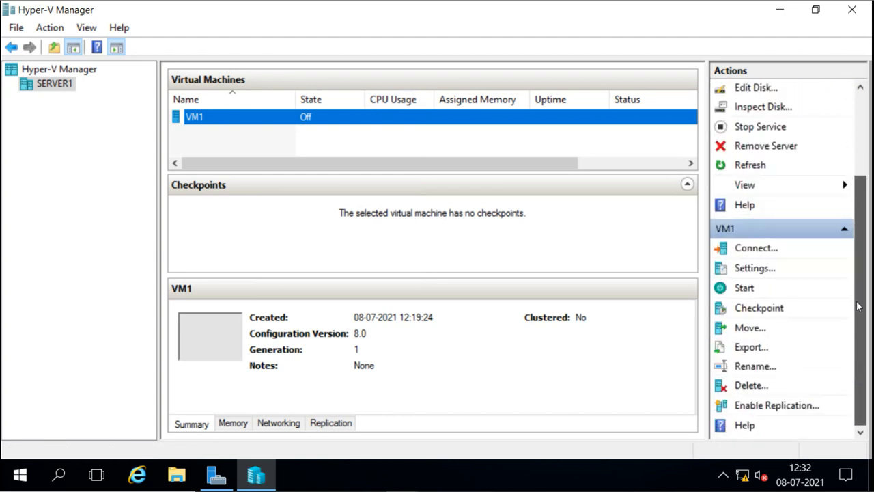
{"action": "left_click", "coordinate": [776, 407]}
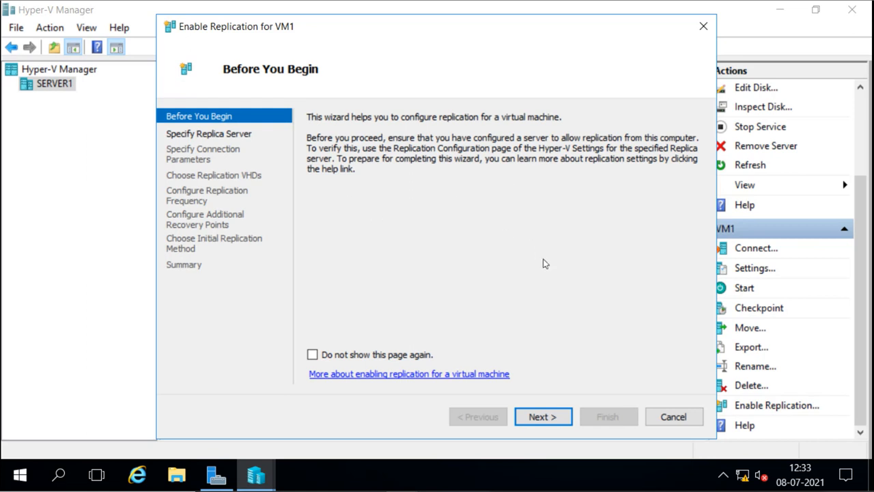
{"action": "left_click", "coordinate": [542, 416]}
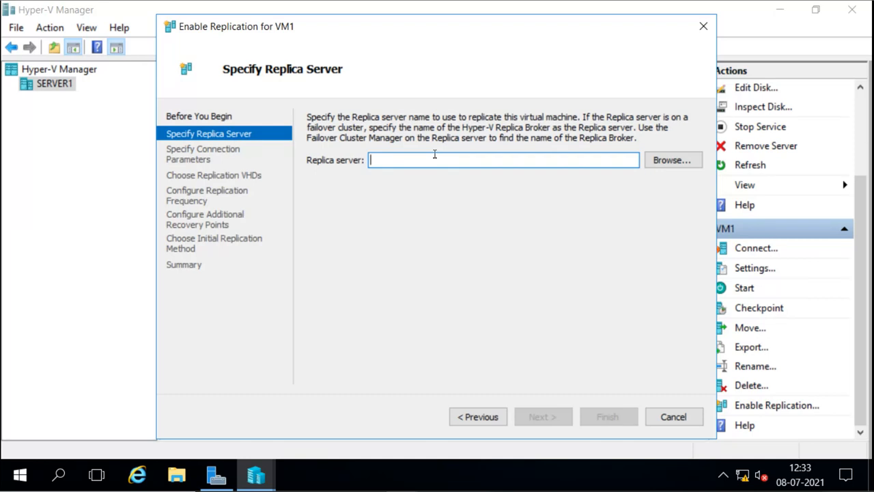
{"action": "left_click", "coordinate": [673, 160]}
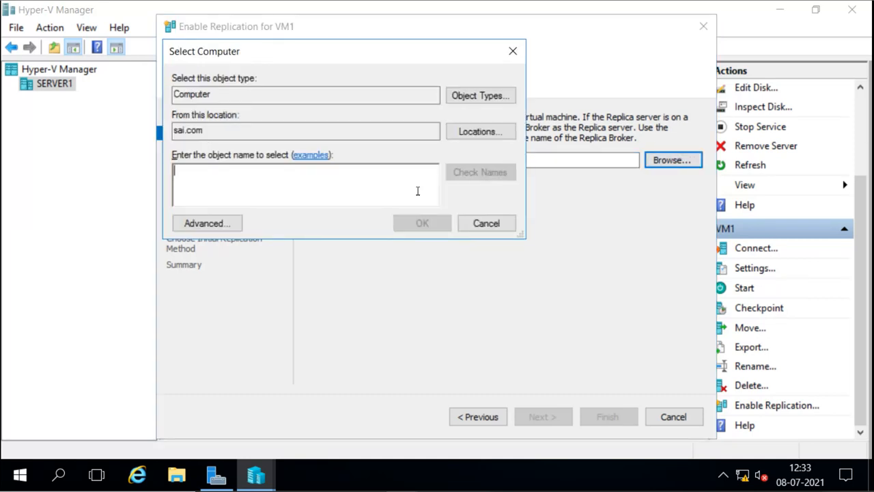
{"action": "type", "text": "server2"}
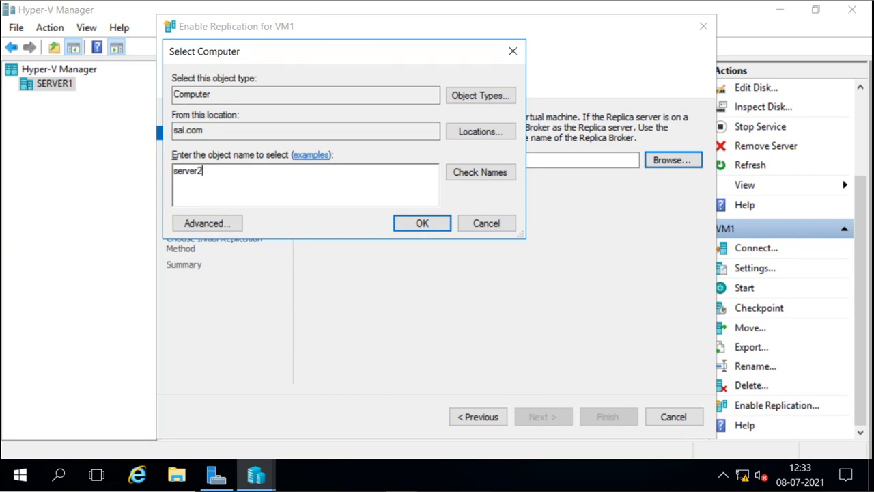
{"action": "left_click", "coordinate": [502, 171]}
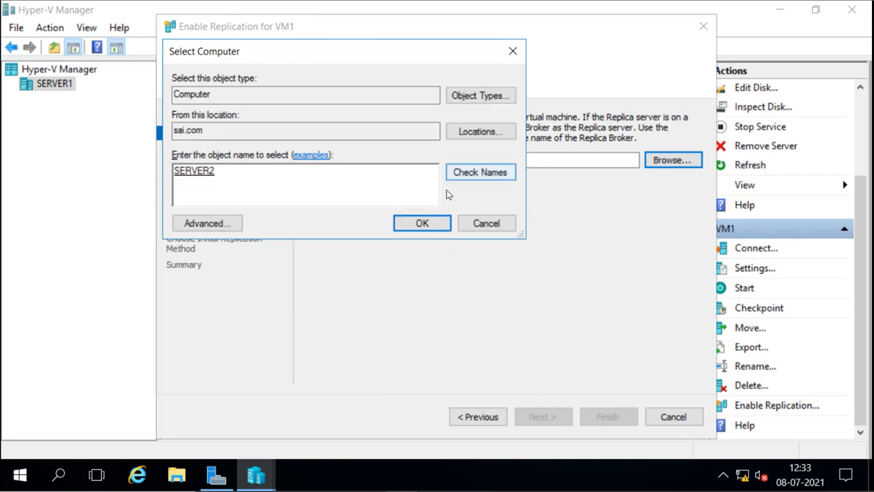
{"action": "left_click", "coordinate": [423, 224]}
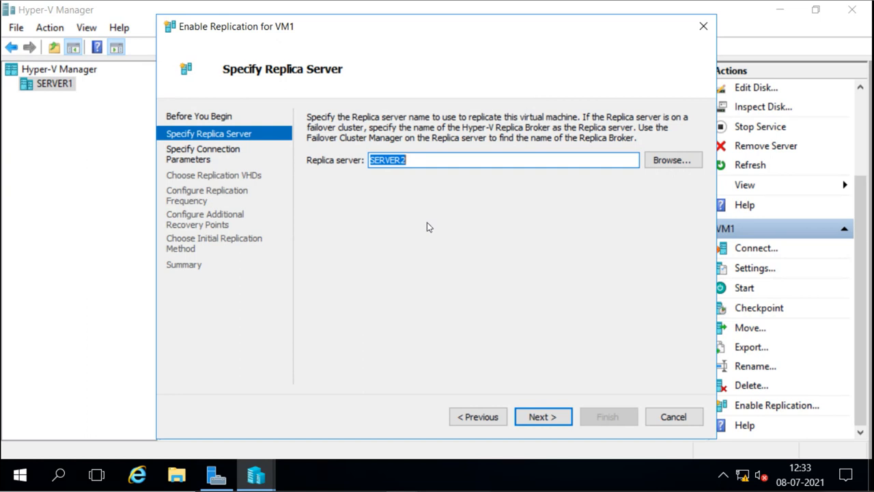
{"action": "left_click", "coordinate": [544, 417]}
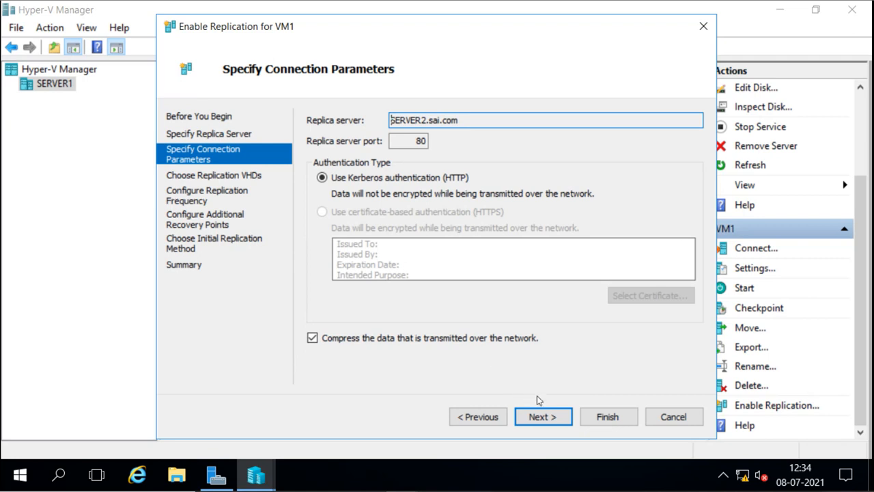
- Accept the Kerberos connection parameters with data compression and keep VM1.vhdx selected for replication
{"action": "left_click", "coordinate": [544, 417]}
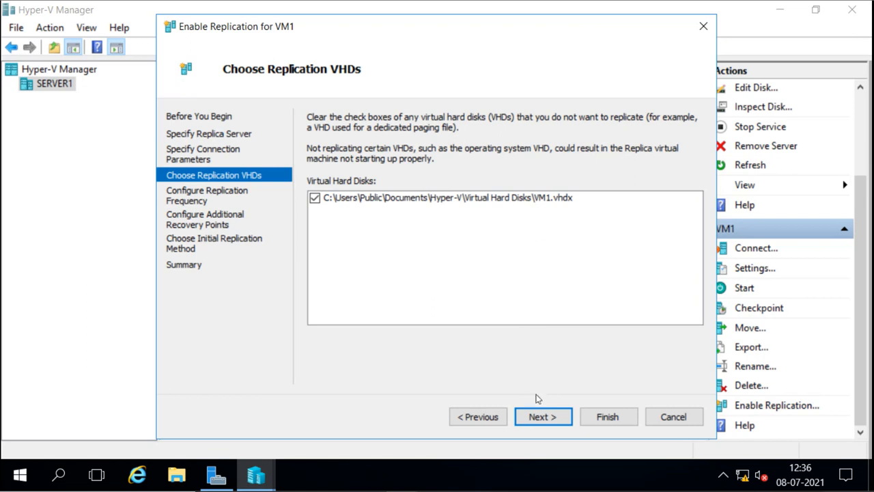
{"action": "left_click", "coordinate": [542, 417]}
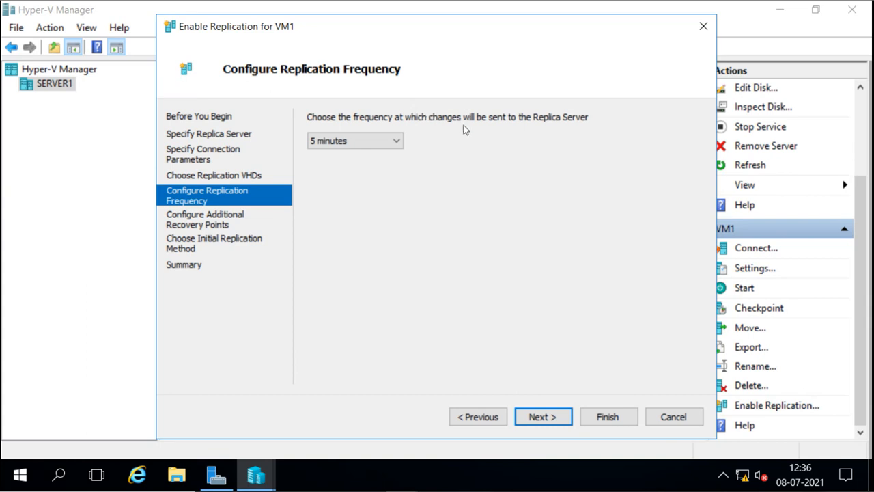
- Try the 30-second and 15-minute replication frequency options for VM1
{"action": "left_click", "coordinate": [398, 142]}
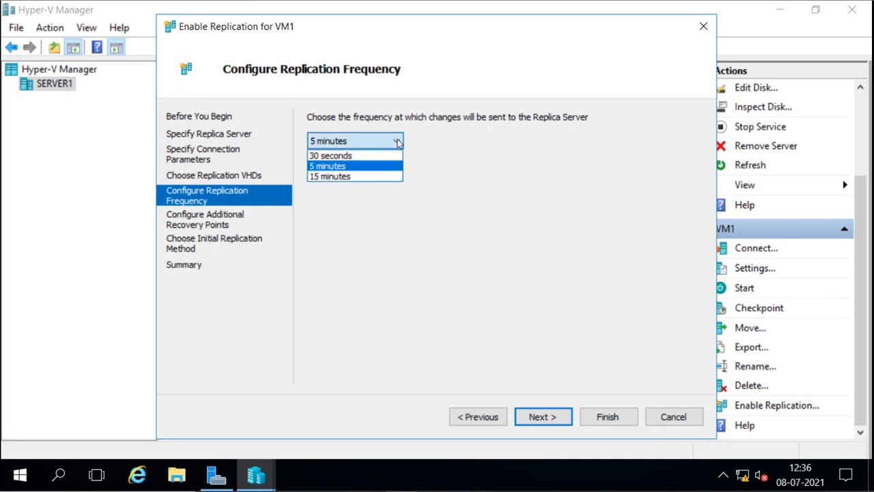
{"action": "left_click", "coordinate": [365, 157]}
{"action": "left_click", "coordinate": [390, 142]}
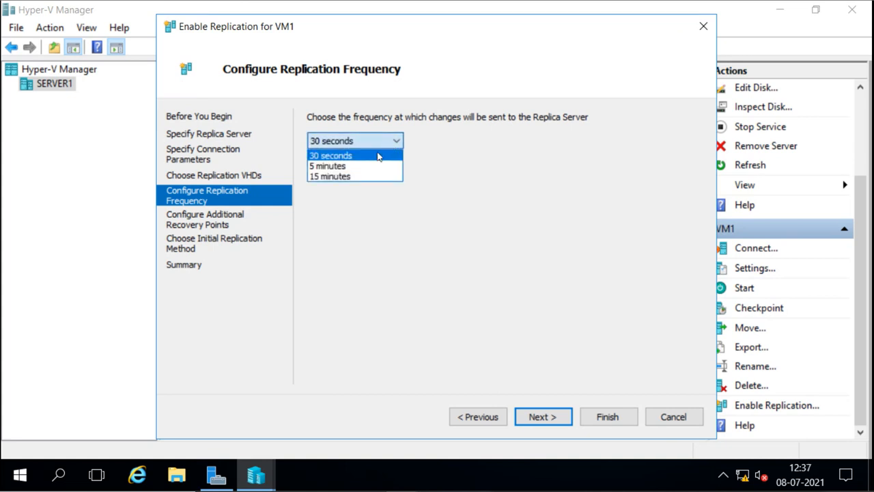
{"action": "left_click", "coordinate": [353, 178]}
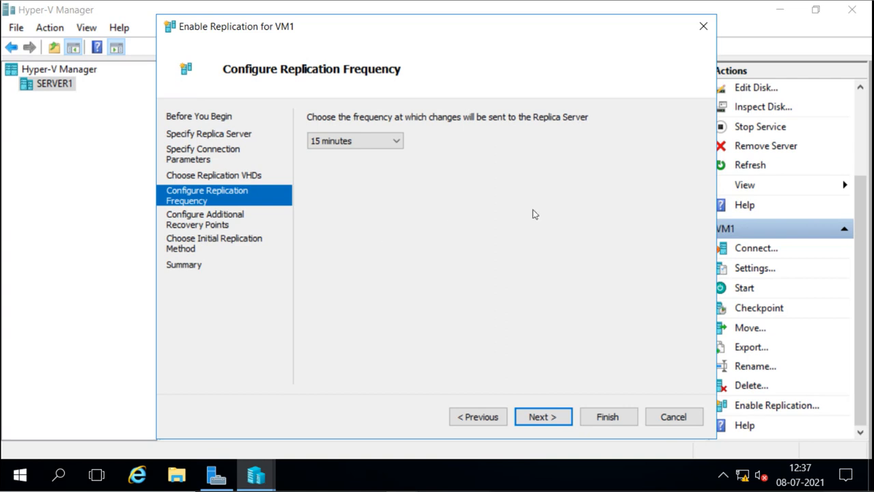
{"action": "left_click", "coordinate": [368, 141]}
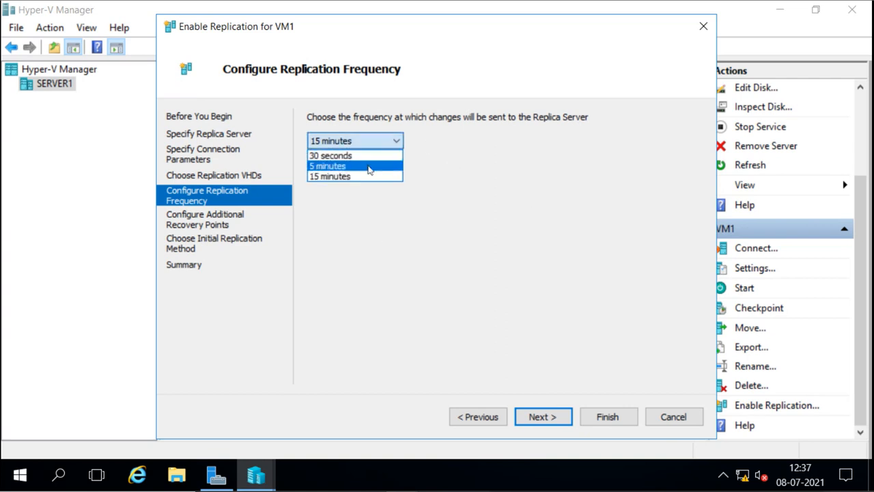
{"action": "left_click", "coordinate": [368, 158]}
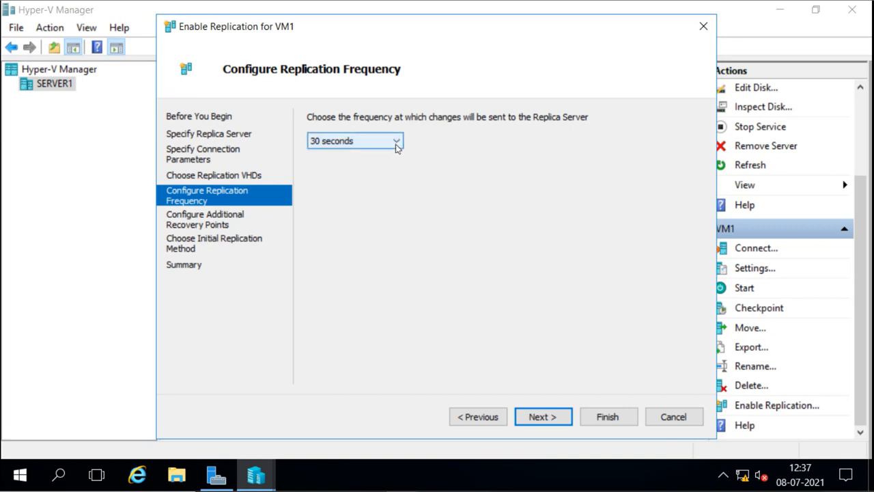
{"action": "left_click", "coordinate": [396, 145]}
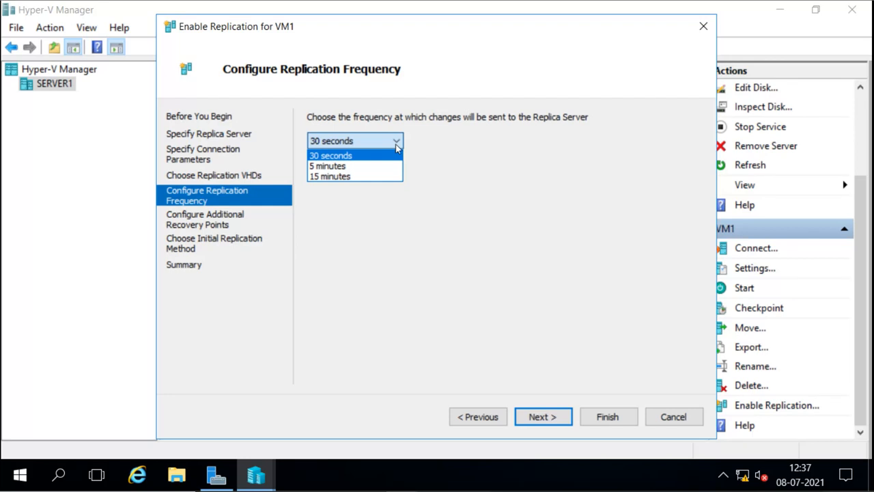
{"action": "left_click", "coordinate": [387, 177]}
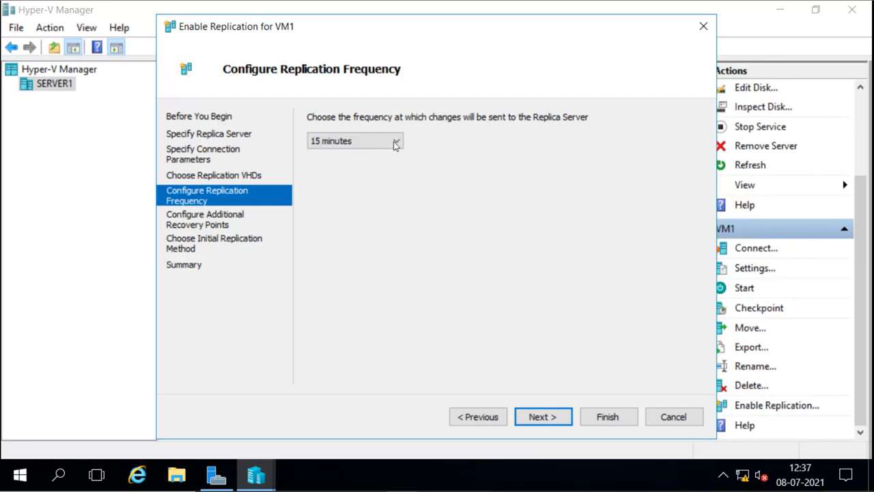
- Set VM1's replication frequency to 5 minutes and continue to the additional recovery points
{"action": "left_click", "coordinate": [396, 142]}
{"action": "left_click", "coordinate": [365, 168]}
{"action": "left_click", "coordinate": [543, 417]}
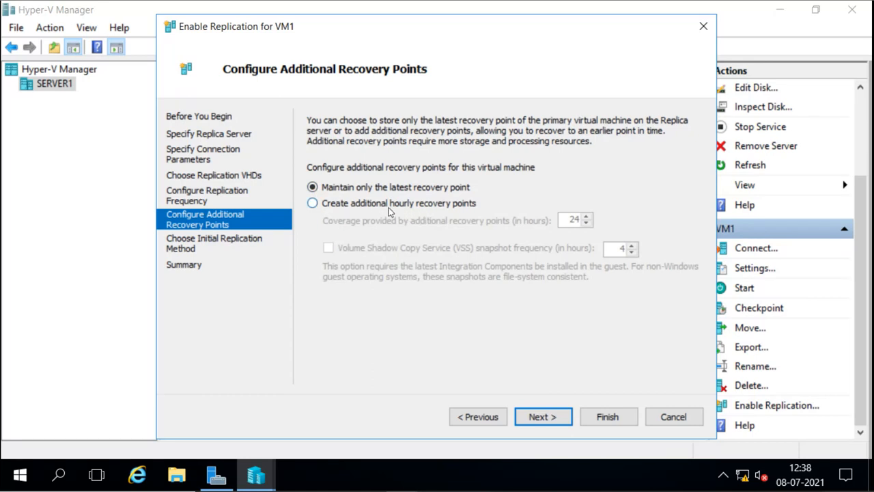
- Look at the hourly recovery point options, then maintain only the latest recovery point for VM1
{"action": "left_click", "coordinate": [313, 204]}
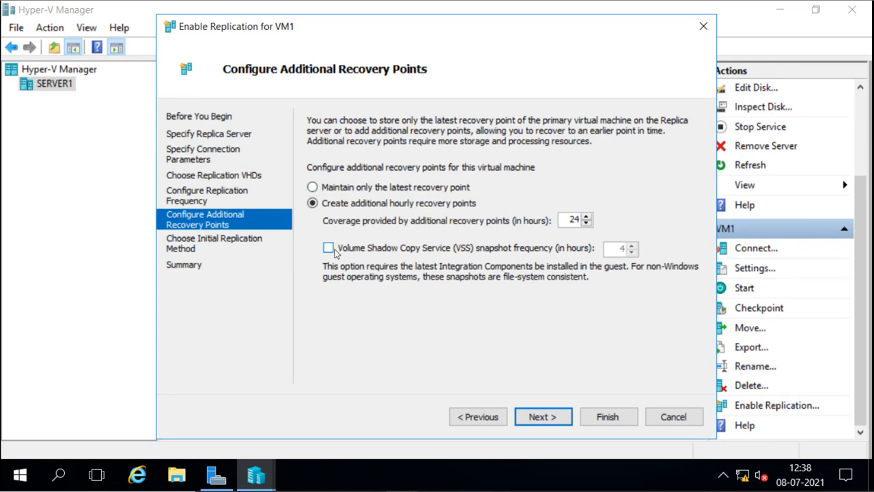
{"action": "left_click", "coordinate": [312, 188]}
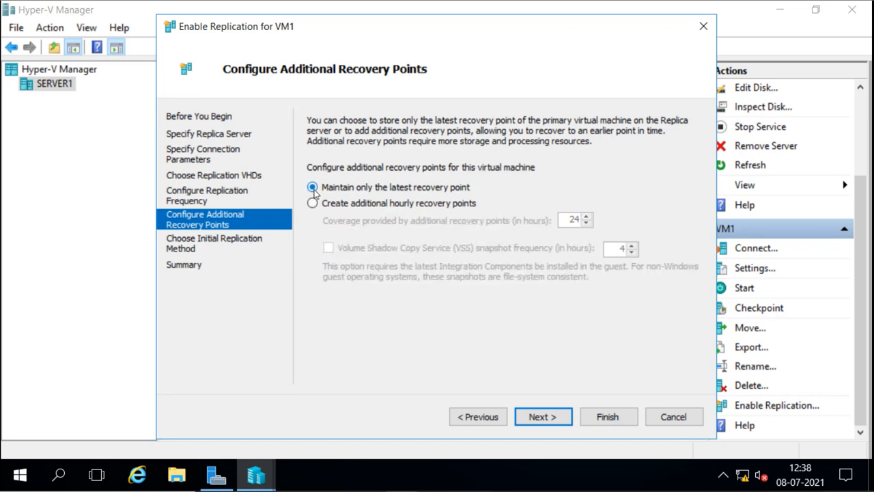
{"action": "left_click", "coordinate": [546, 417]}
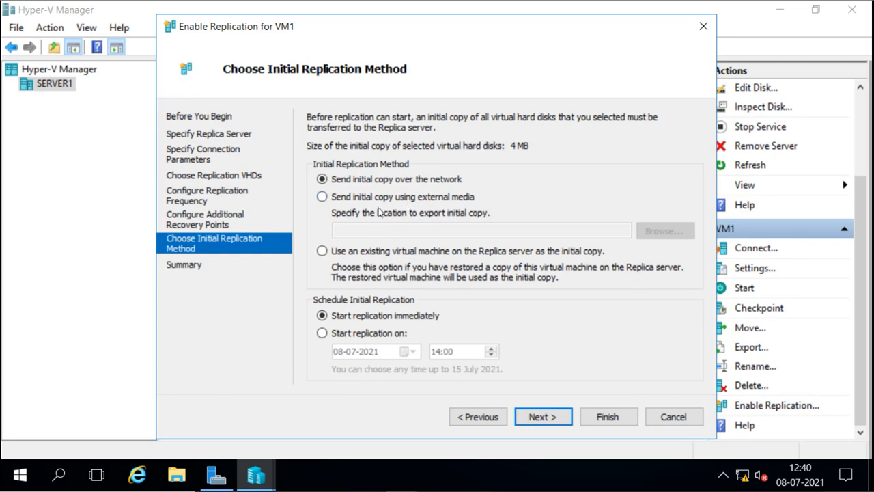
- Try the external media, existing virtual machine and scheduled start options for VM1's initial replication
{"action": "left_click", "coordinate": [321, 197]}
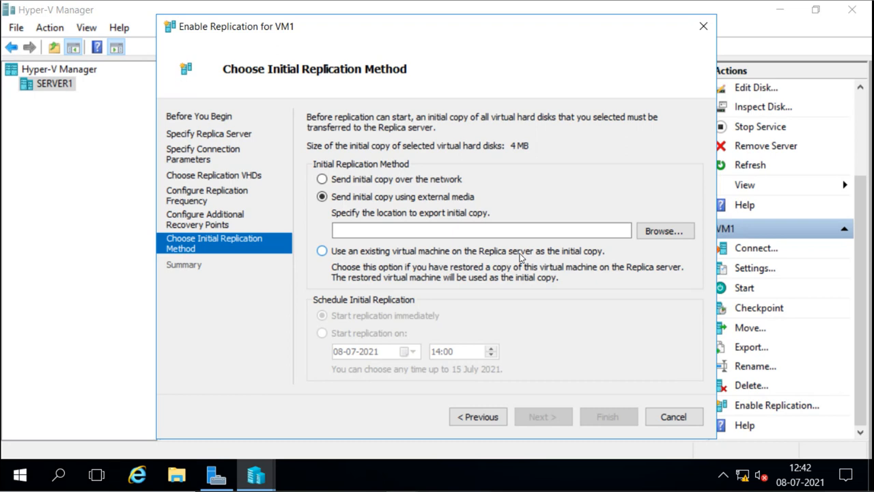
{"action": "left_click", "coordinate": [321, 251]}
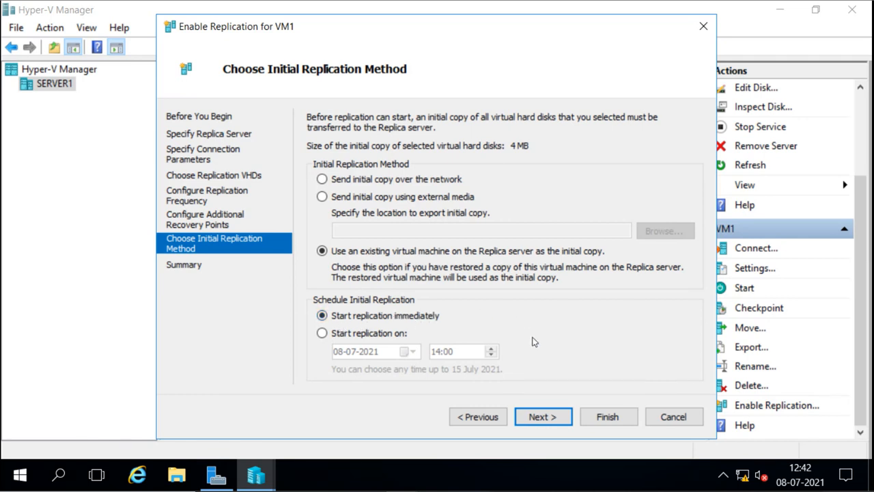
{"action": "left_click", "coordinate": [323, 334]}
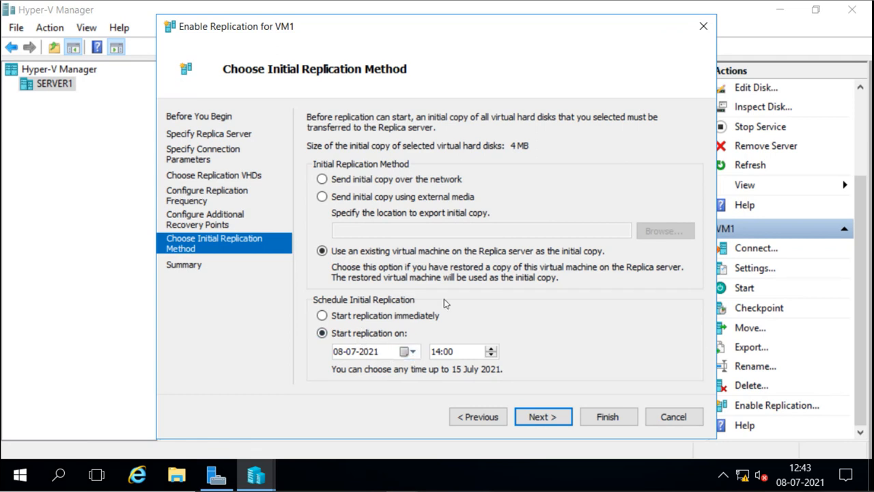
- Send VM1's initial copy over the network with replication starting immediately, and finish enabling replication
{"action": "left_click", "coordinate": [322, 317]}
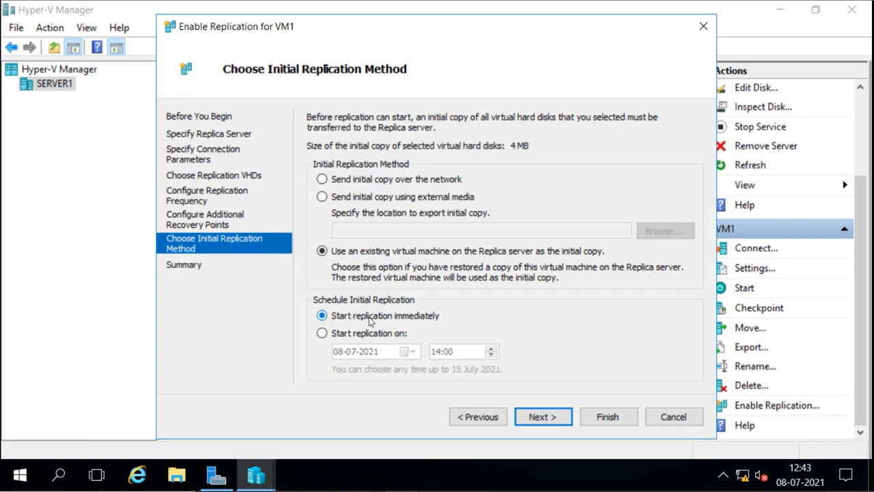
{"action": "left_click", "coordinate": [322, 179]}
{"action": "left_click", "coordinate": [543, 417]}
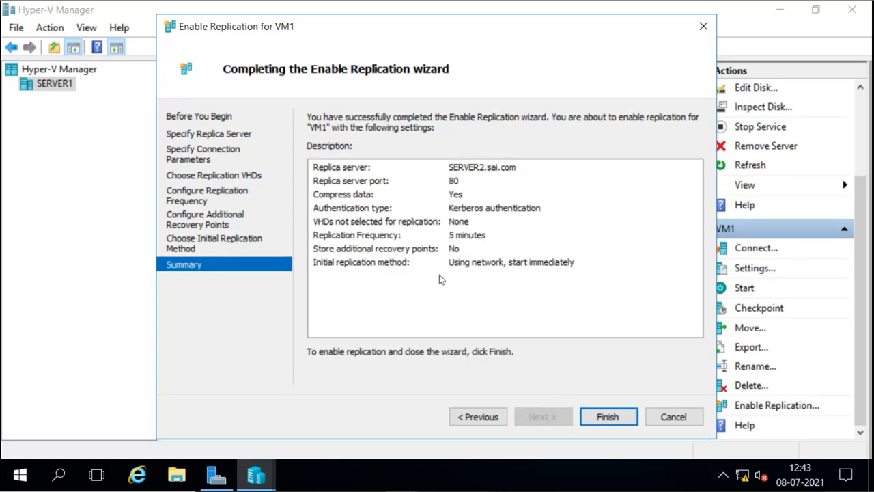
{"action": "left_click", "coordinate": [606, 414]}
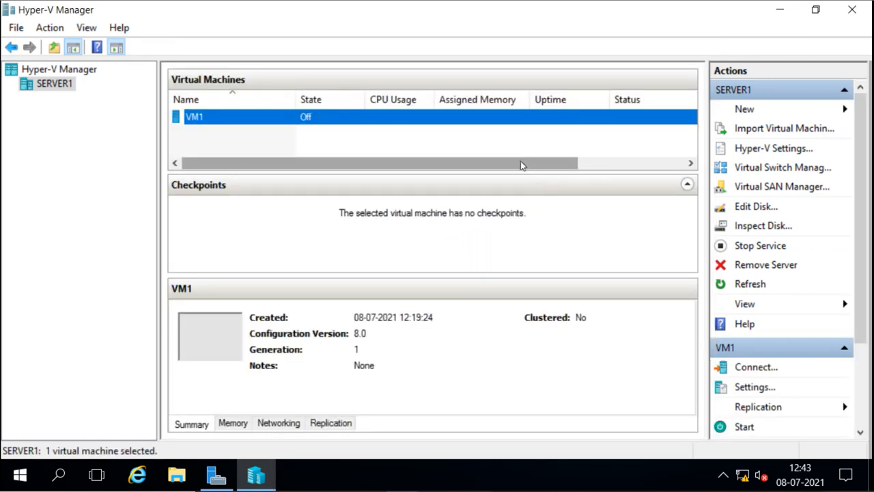
- On SERVER2, examine the replication health report of the replicated VM1 and close it
{"action": "left_click_drag", "start_coordinate": [520, 165], "coordinate": [484, 167]}
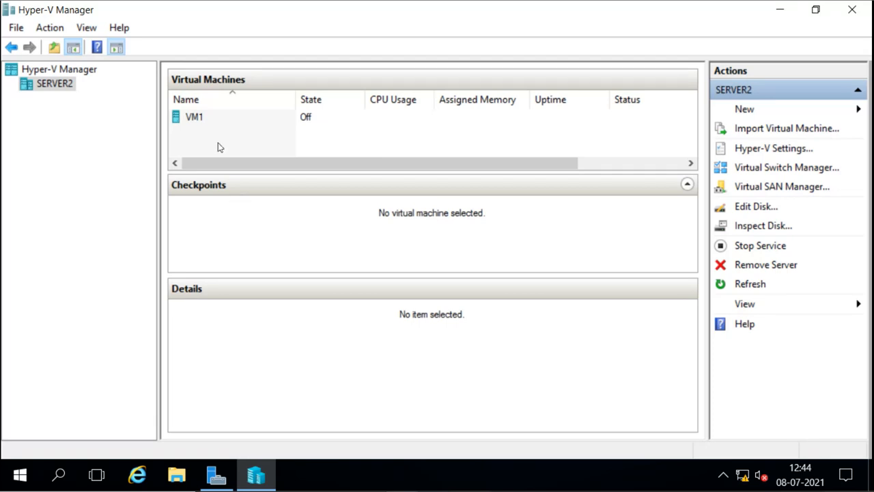
{"action": "left_click", "coordinate": [202, 126]}
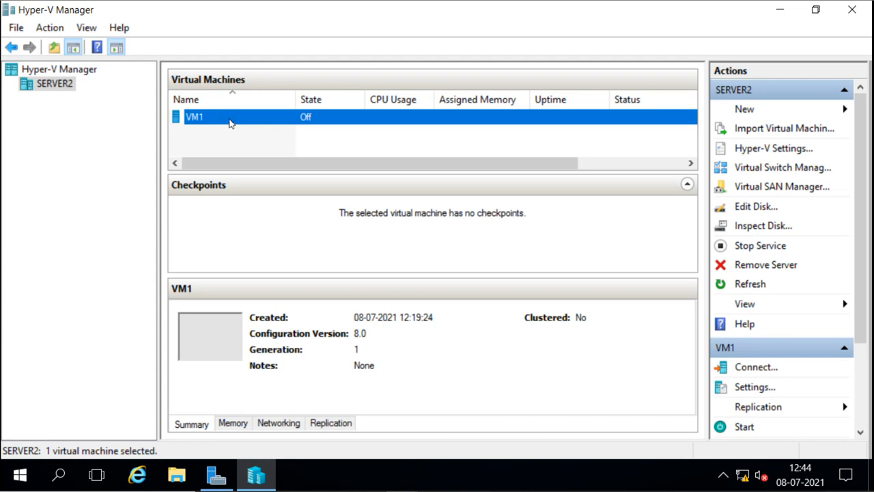
{"action": "right_click", "coordinate": [231, 123]}
{"action": "mouse_move", "coordinate": [284, 182]}
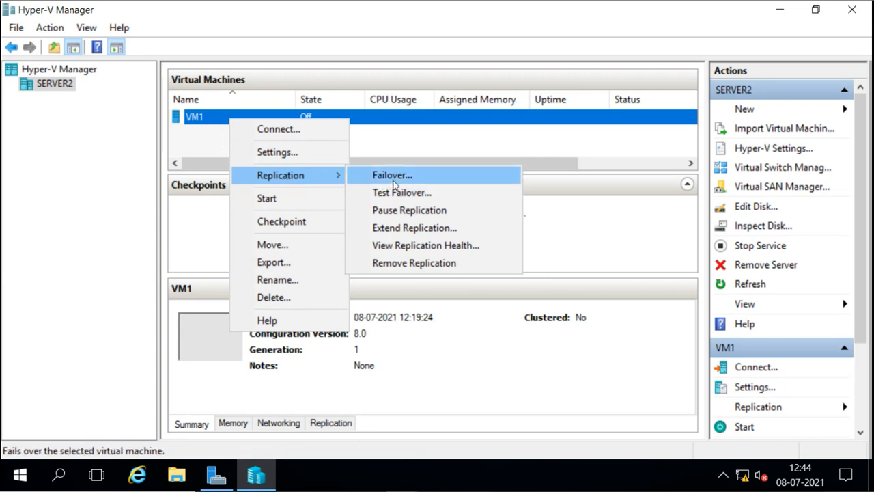
{"action": "left_click", "coordinate": [417, 252]}
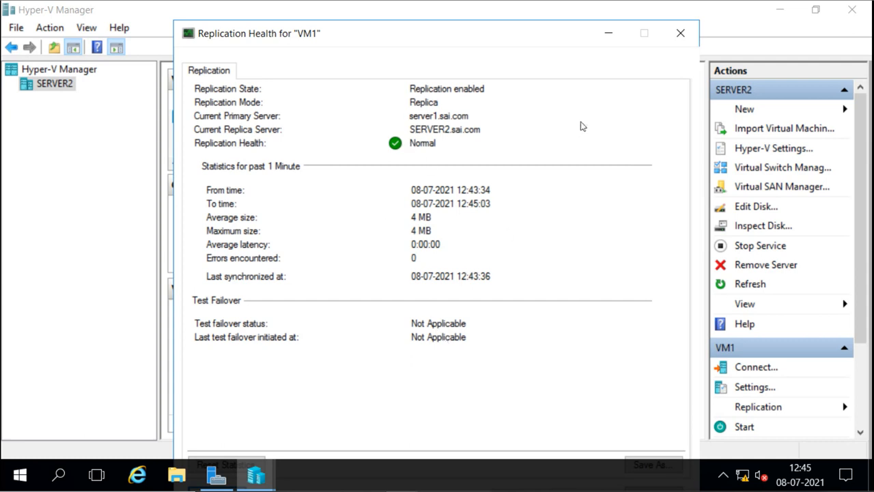
{"action": "left_click", "coordinate": [679, 33]}
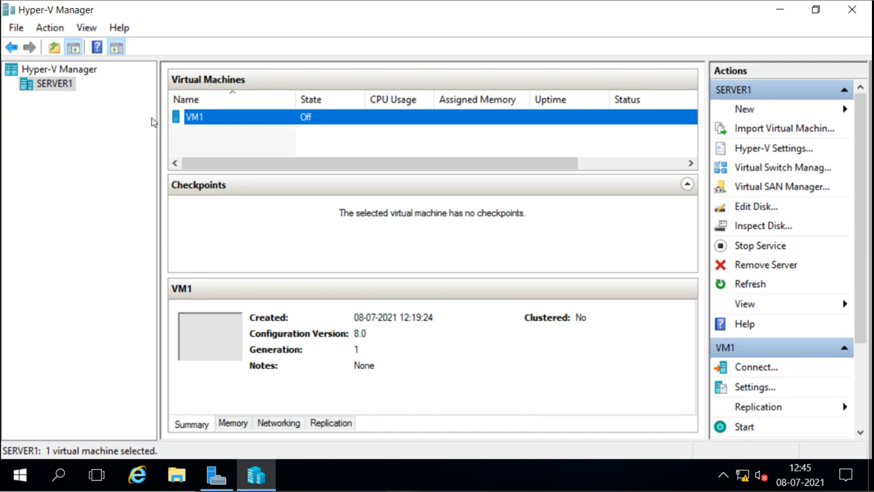
- Start VM1 on SERVER1 and connect to it, accepting English (United States) and the US keyboard in Windows Setup
{"action": "right_click", "coordinate": [224, 118]}
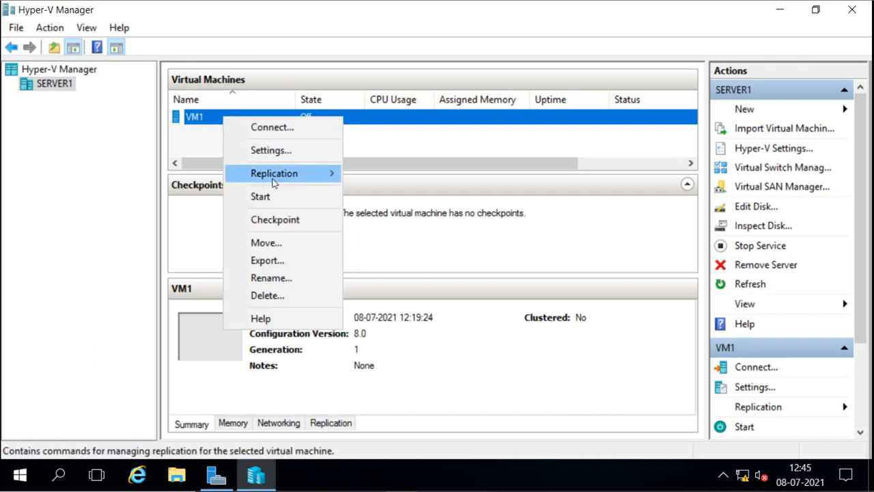
{"action": "left_click", "coordinate": [261, 196]}
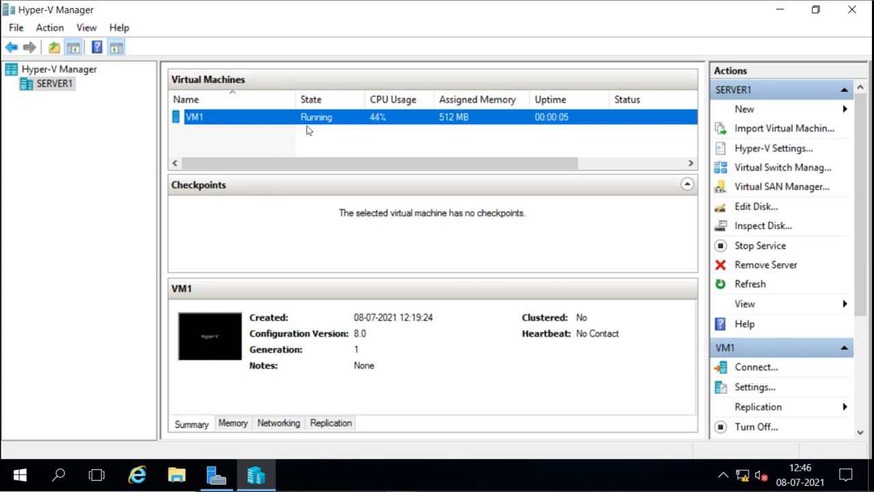
{"action": "left_click", "coordinate": [755, 367]}
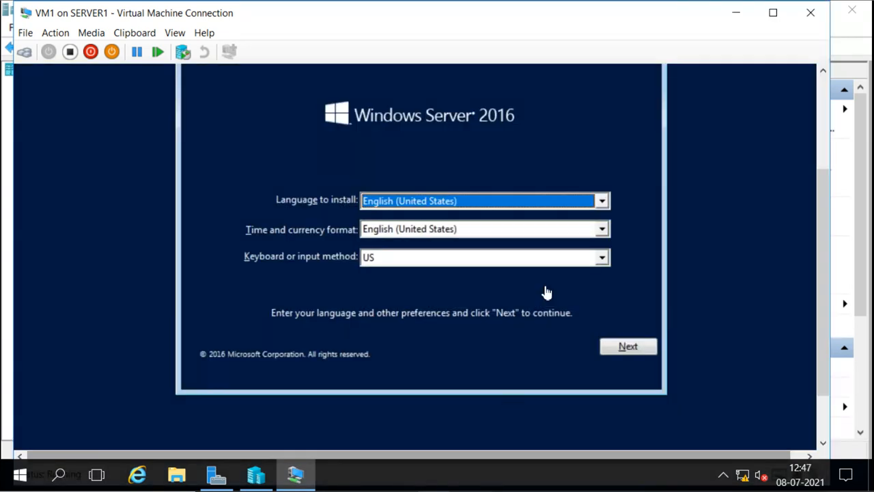
{"action": "left_click", "coordinate": [605, 344]}
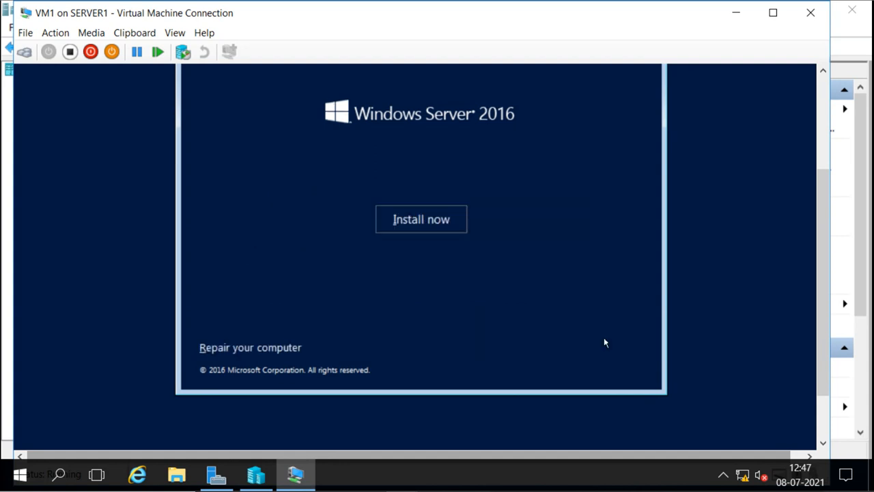
- Try to install Windows Server 2016 Standard Evaluation on VM1
{"action": "left_click", "coordinate": [432, 226]}
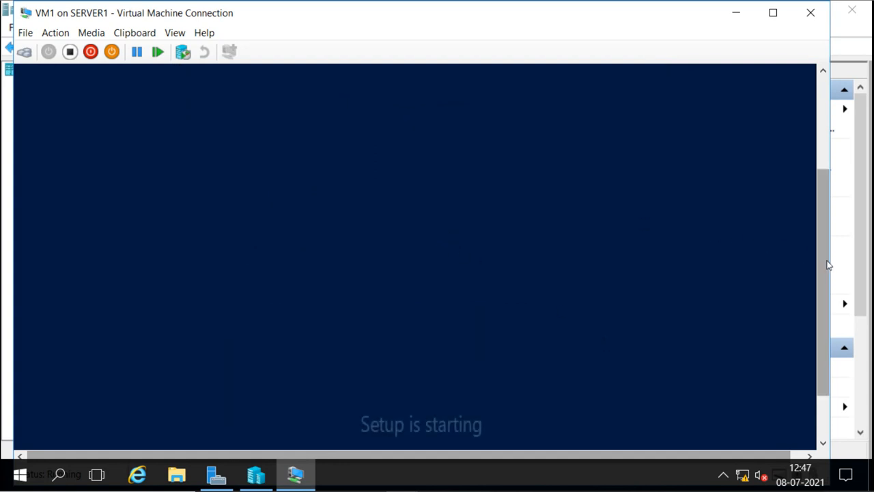
{"action": "left_click_drag", "start_coordinate": [825, 265], "coordinate": [822, 244]}
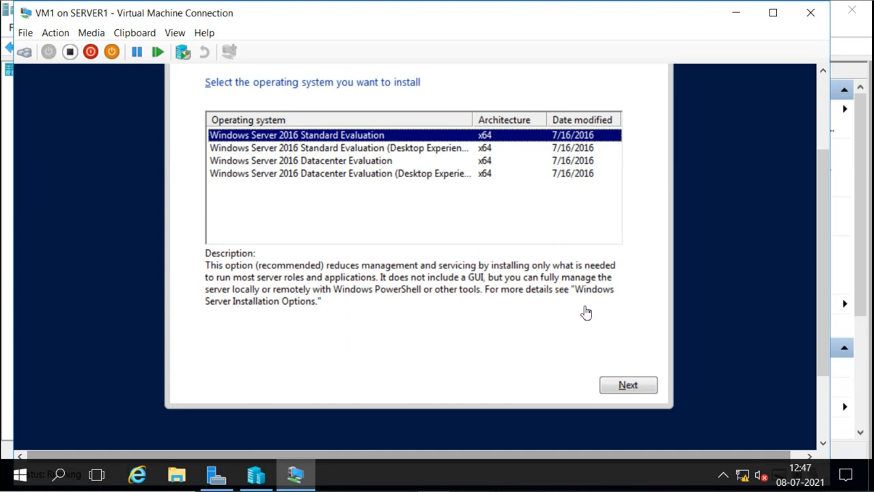
{"action": "left_click", "coordinate": [621, 383]}
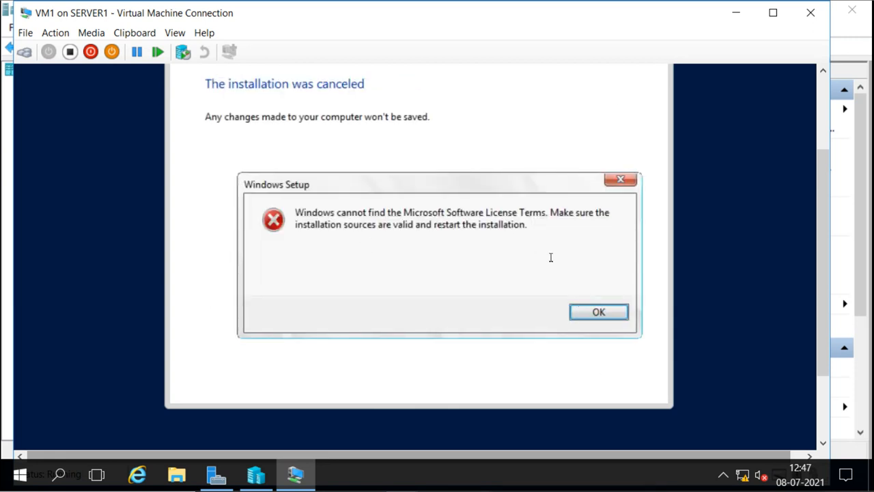
{"action": "left_click", "coordinate": [597, 310]}
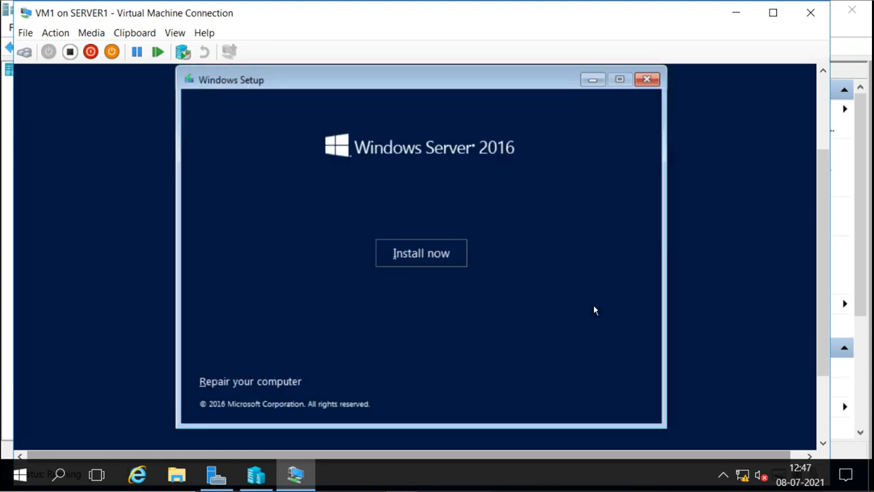
- Restart the Windows Server installation on VM1 and choose Windows Server 2016 Datacenter Evaluation
{"action": "left_click", "coordinate": [423, 248]}
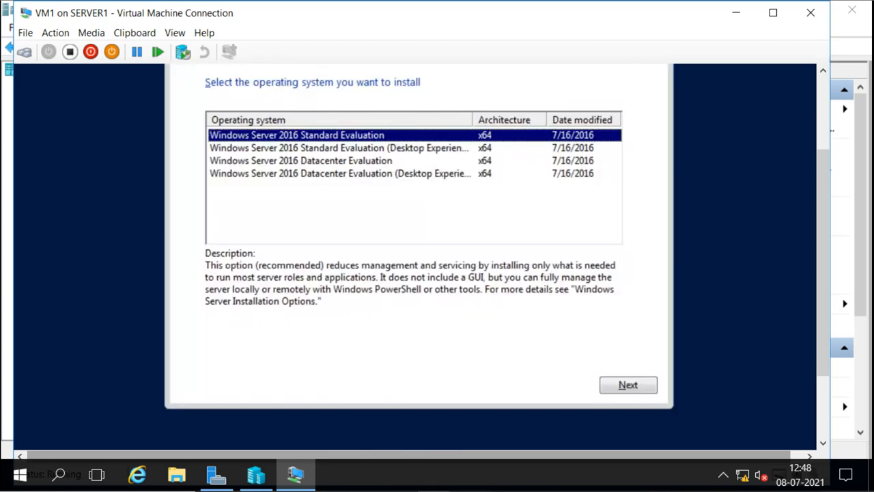
{"action": "left_click", "coordinate": [342, 162]}
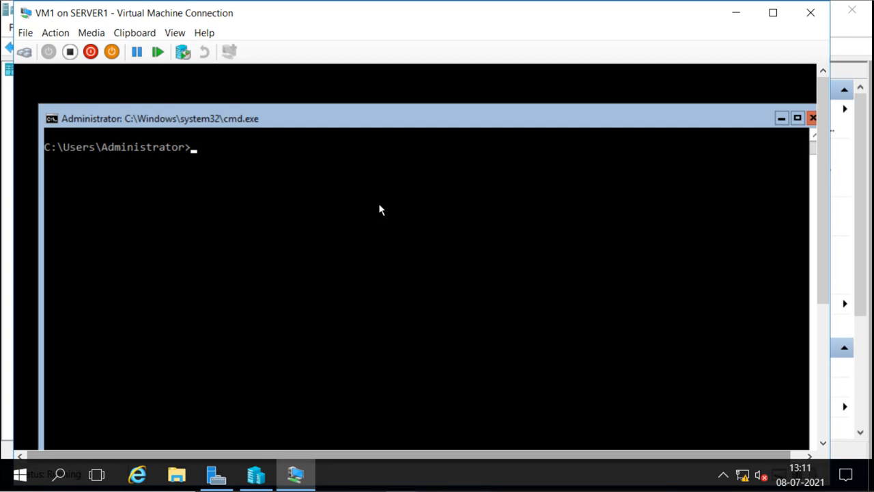
{"action": "left_click_drag", "start_coordinate": [390, 116], "coordinate": [372, 110]}
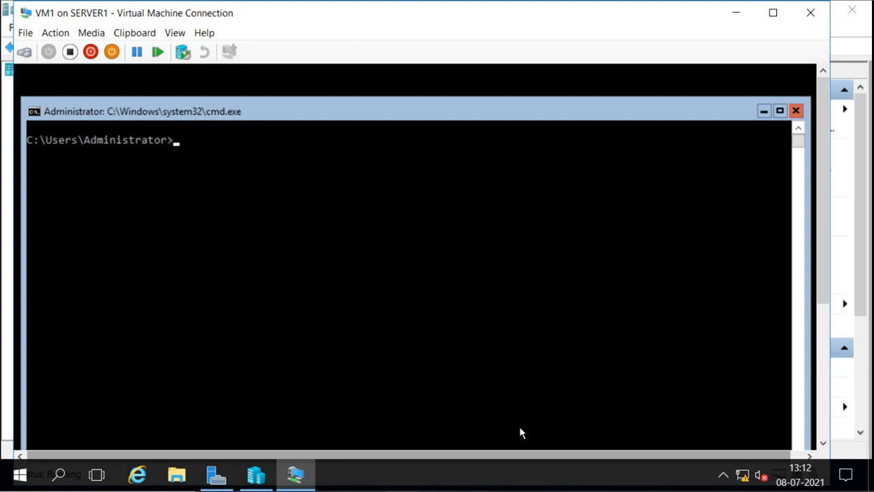
- Minimize the VM1 connection on SERVER1, then examine the replication health report of the replica VM1 on SERVER2 and close it
{"action": "left_click", "coordinate": [737, 12]}
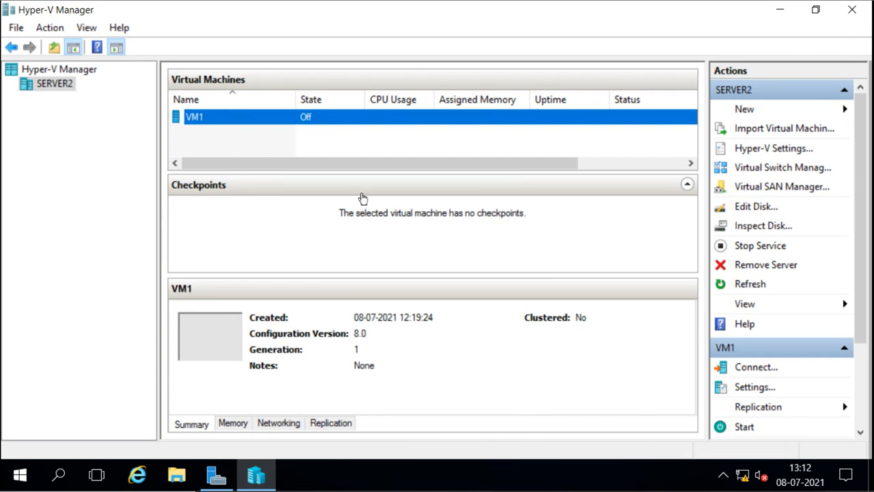
{"action": "right_click", "coordinate": [257, 121]}
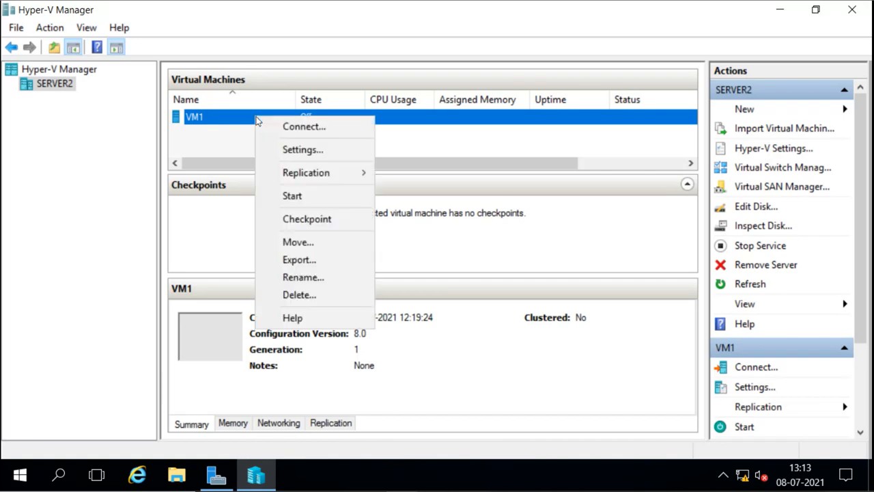
{"action": "mouse_move", "coordinate": [324, 177]}
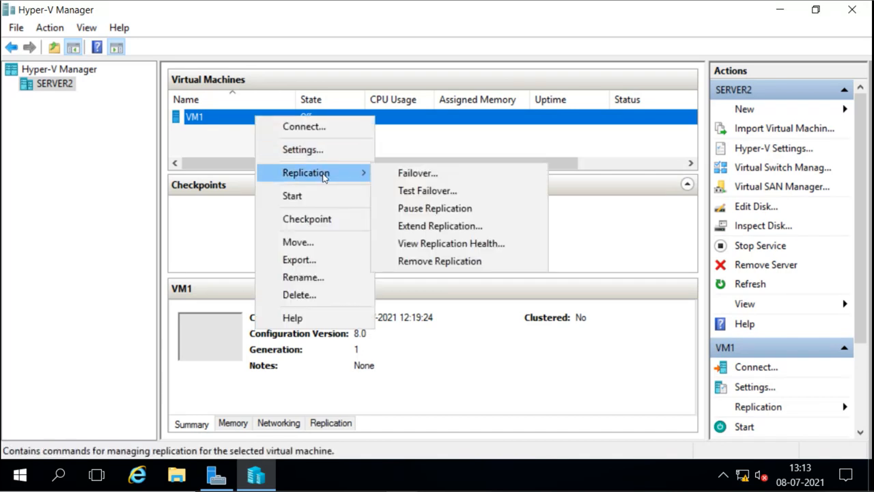
{"action": "left_click", "coordinate": [452, 244]}
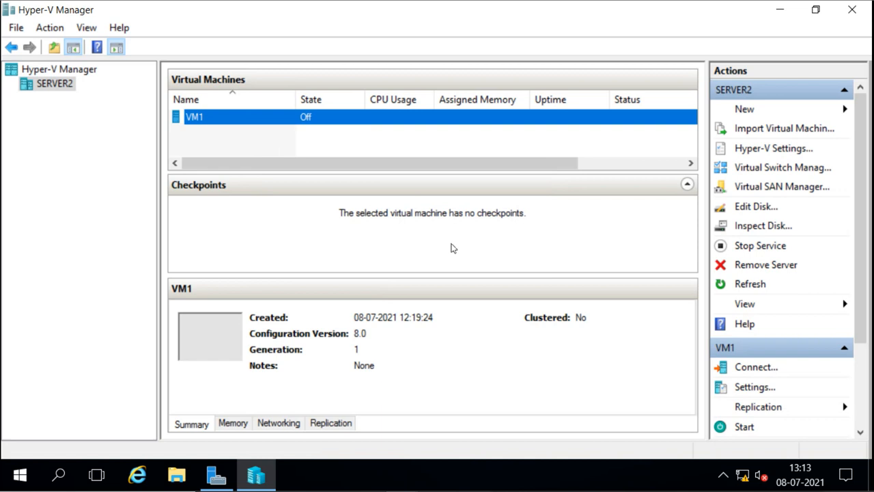
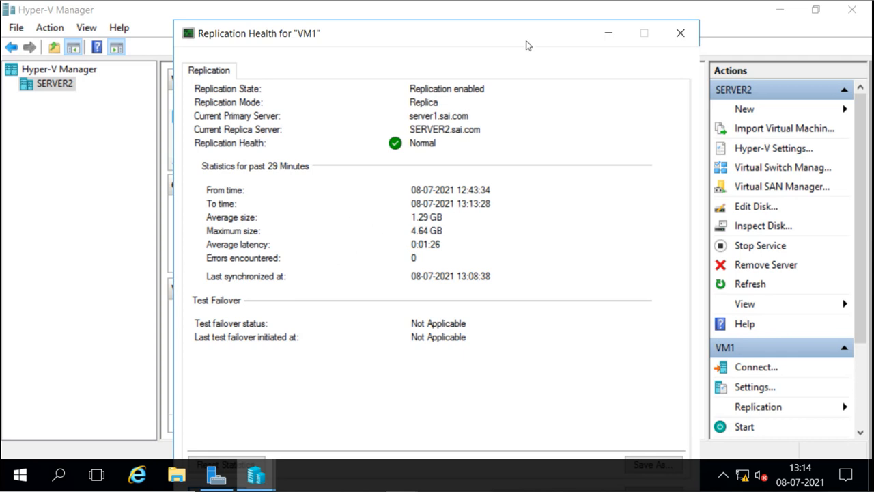
{"action": "left_click_drag", "start_coordinate": [529, 44], "coordinate": [534, 25]}
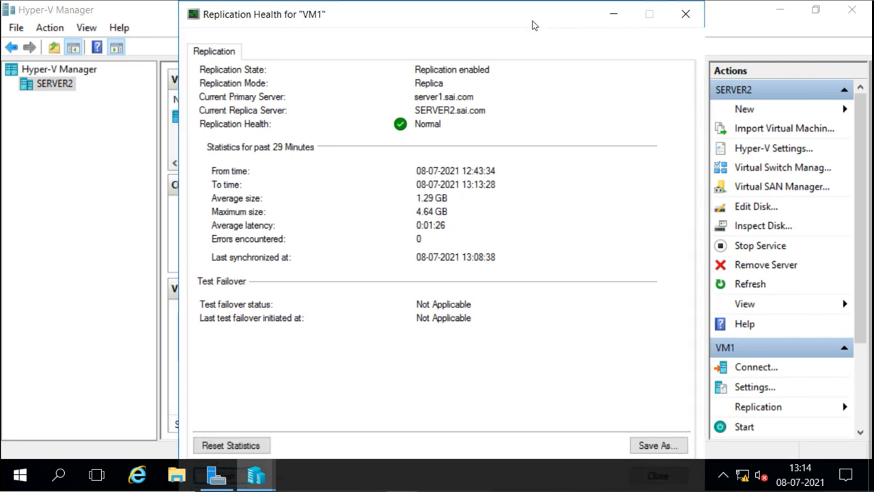
{"action": "left_click", "coordinate": [685, 14]}
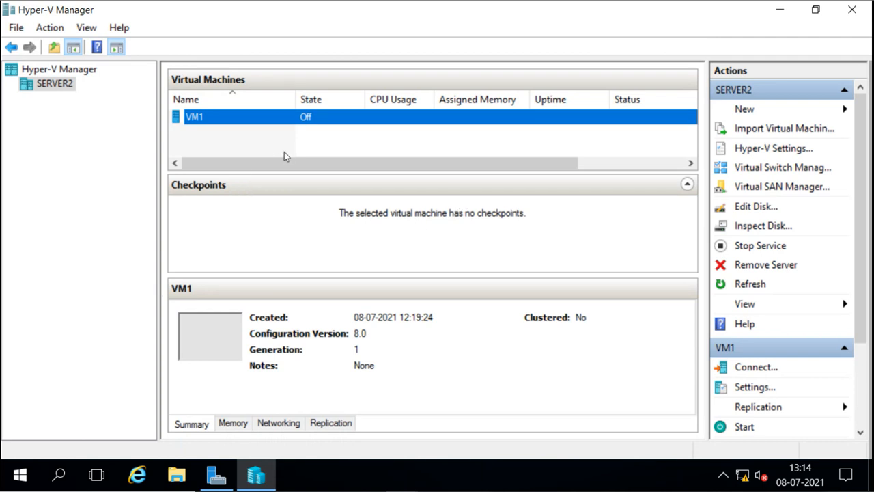
- Run a test failover of the replica VM1 on SERVER2 using the latest recovery point
{"action": "right_click", "coordinate": [232, 119]}
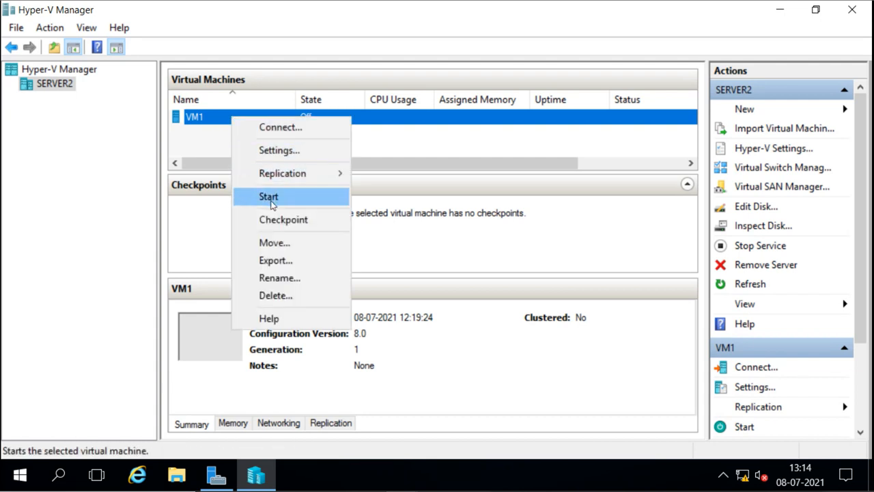
{"action": "left_click", "coordinate": [461, 165]}
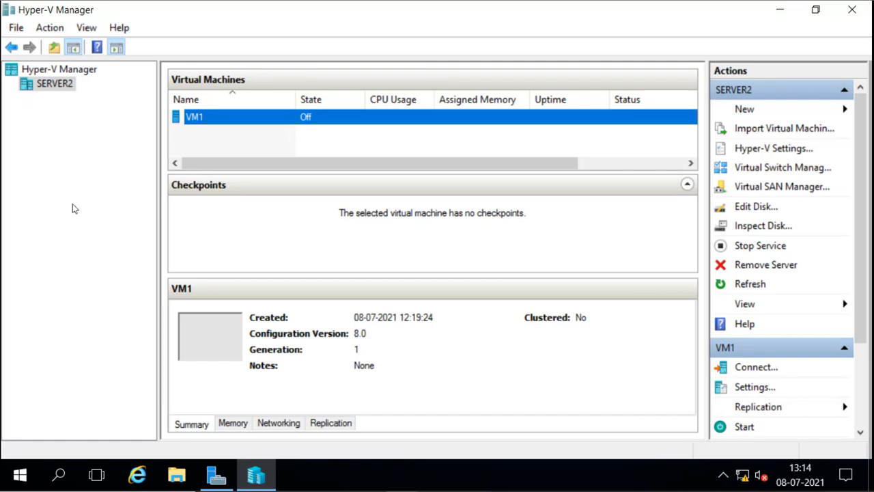
{"action": "right_click", "coordinate": [238, 122]}
{"action": "mouse_move", "coordinate": [335, 176]}
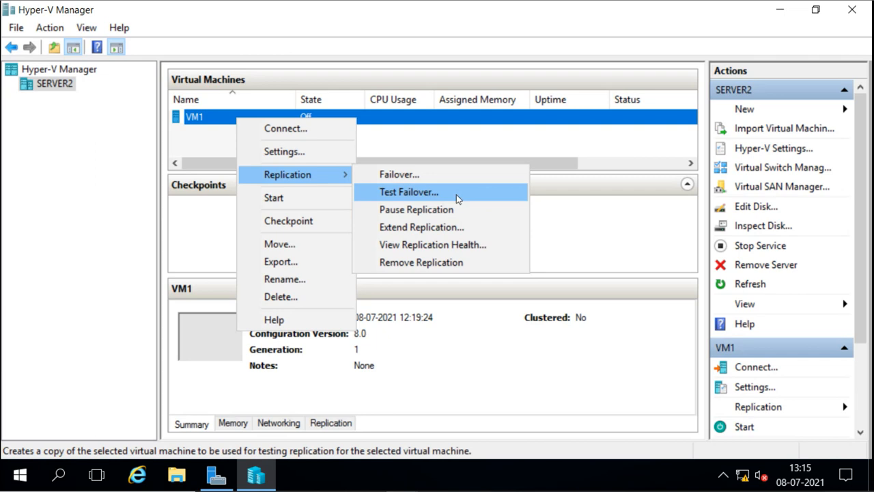
{"action": "left_click", "coordinate": [456, 194]}
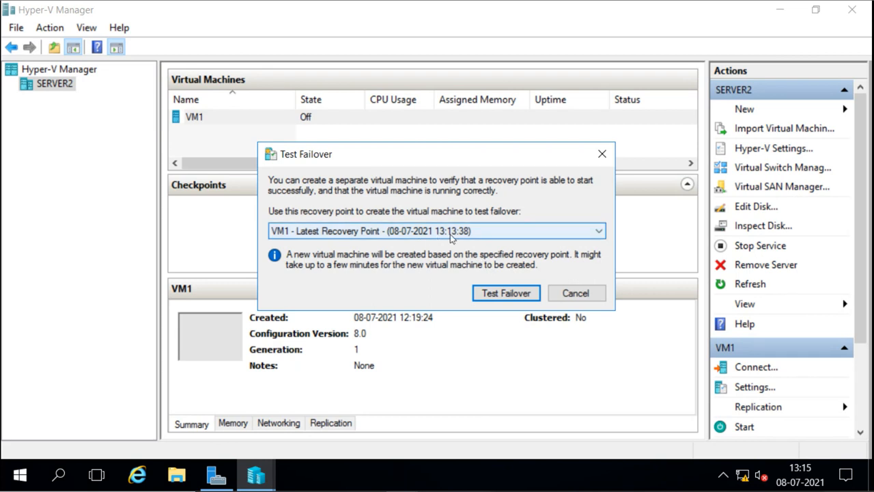
{"action": "left_click", "coordinate": [498, 298]}
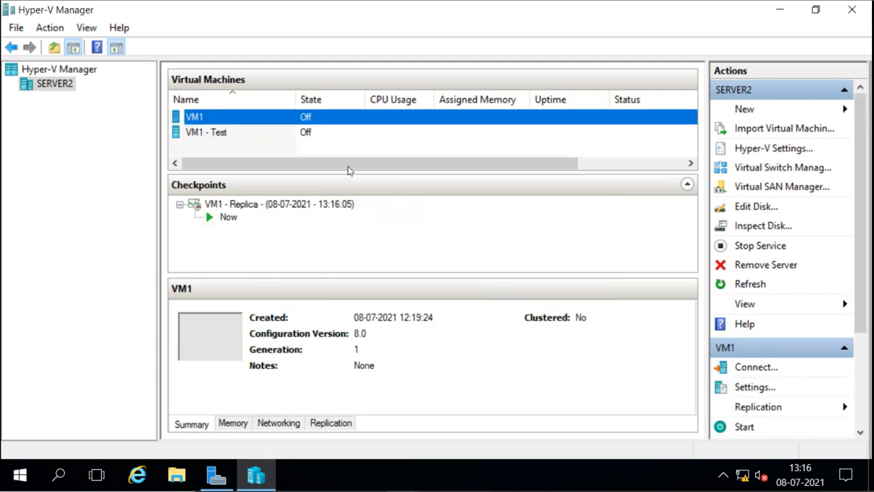
- Start the test failover virtual machine VM1 - Test on SERVER2
{"action": "left_click", "coordinate": [208, 134]}
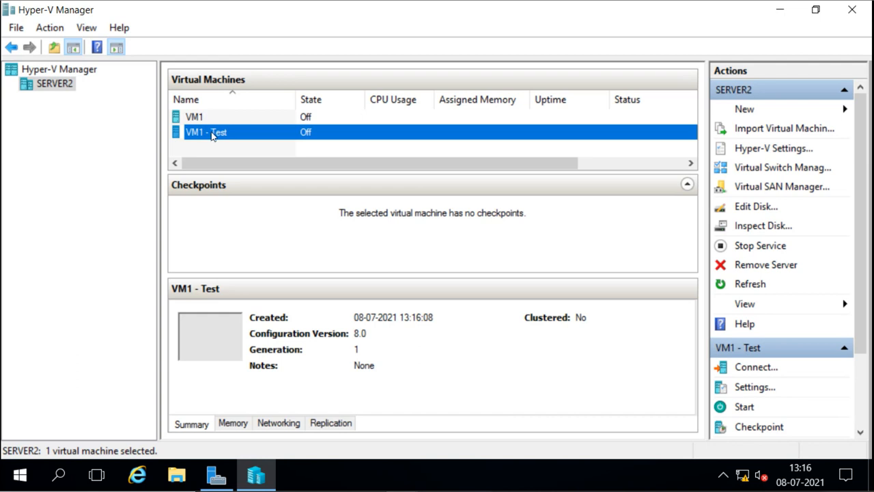
{"action": "left_click", "coordinate": [212, 134]}
{"action": "left_click", "coordinate": [252, 134]}
{"action": "right_click", "coordinate": [253, 136]}
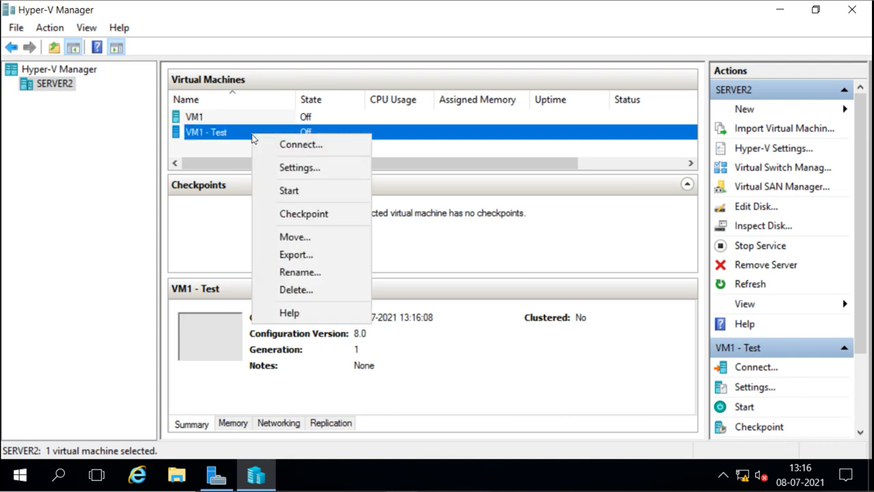
{"action": "left_click", "coordinate": [311, 194]}
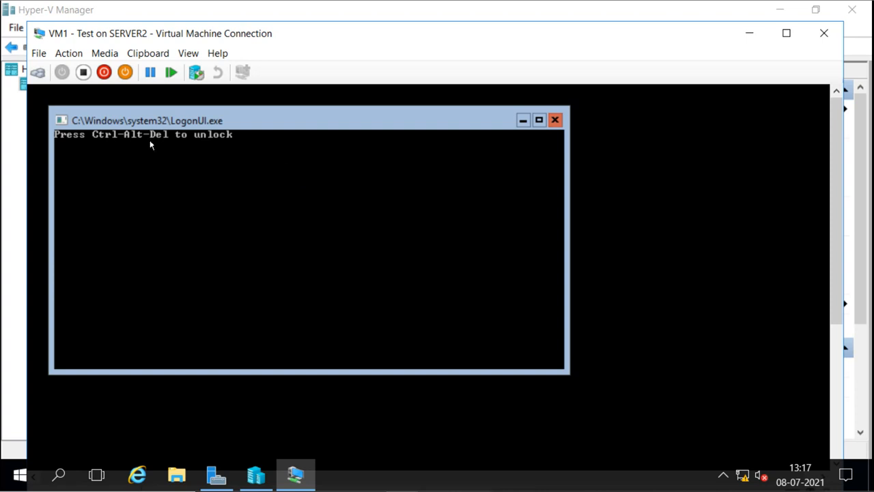
- Unlock VM1 - Test, sign in as Administrator with the account password, and close the virtual machine connection
{"action": "left_click", "coordinate": [38, 73]}
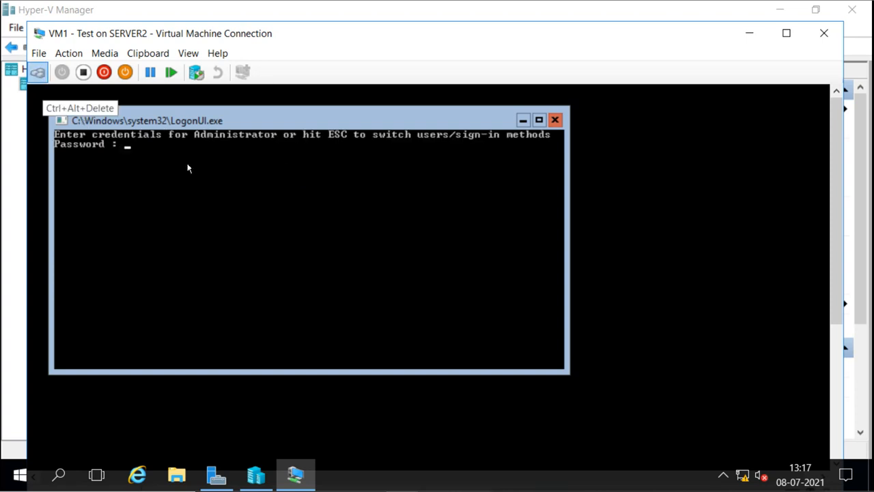
{"action": "type", "text": "******"}
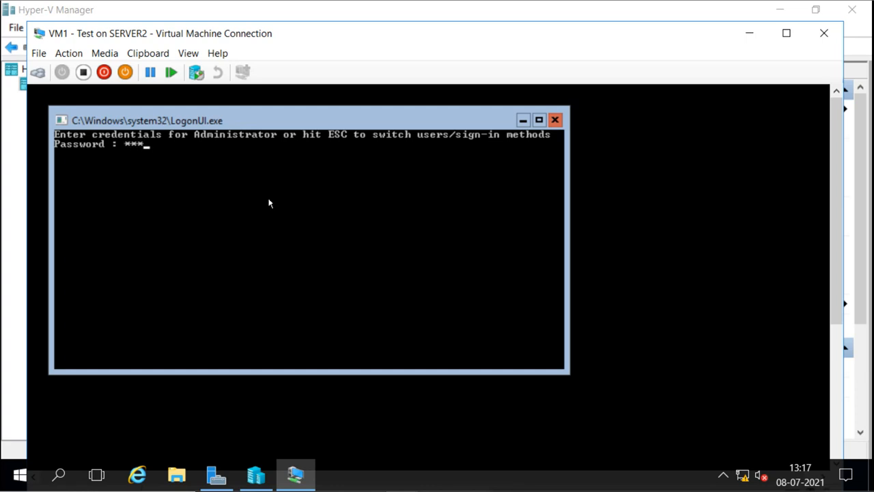
{"action": "type", "text": "*"}
{"action": "key", "text": "Return"}
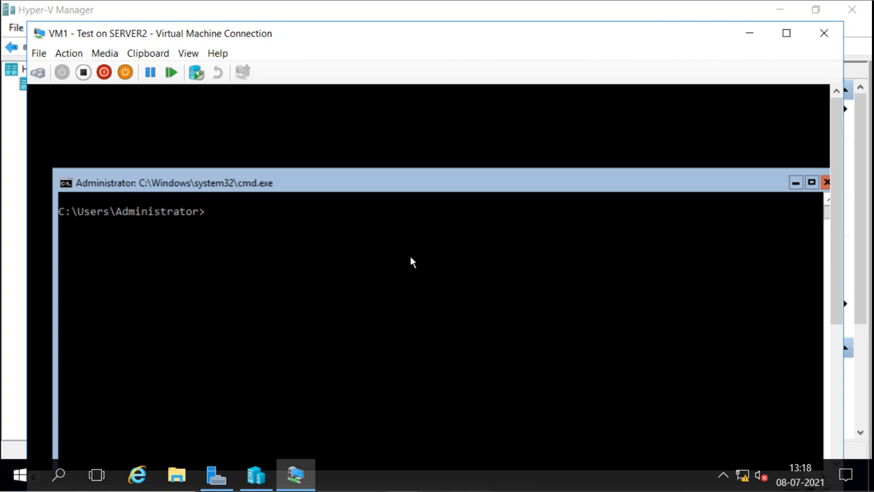
{"action": "left_click", "coordinate": [822, 41]}
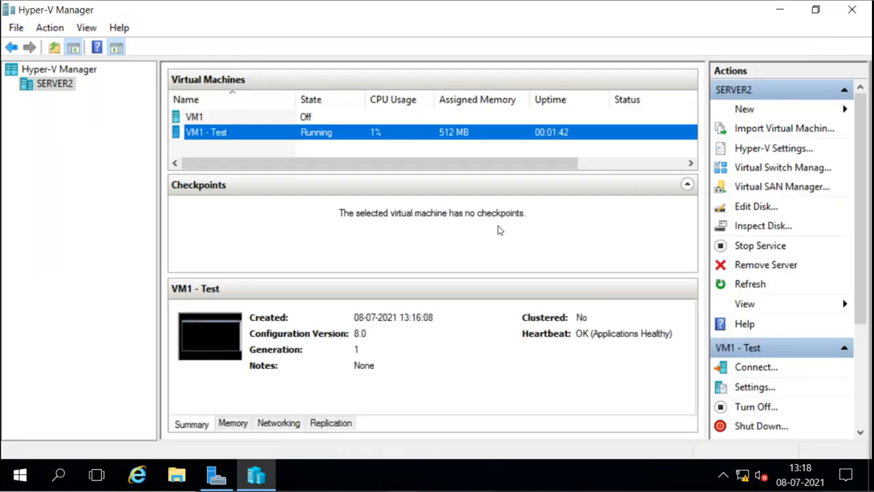
- Stop the test failover of VM1 on SERVER2, discarding the VM1 - Test virtual machine
{"action": "right_click", "coordinate": [200, 120]}
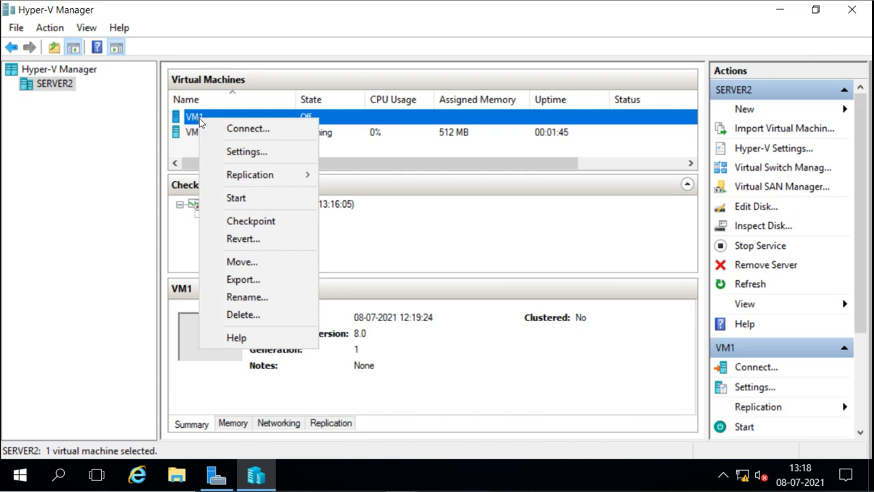
{"action": "mouse_move", "coordinate": [285, 175]}
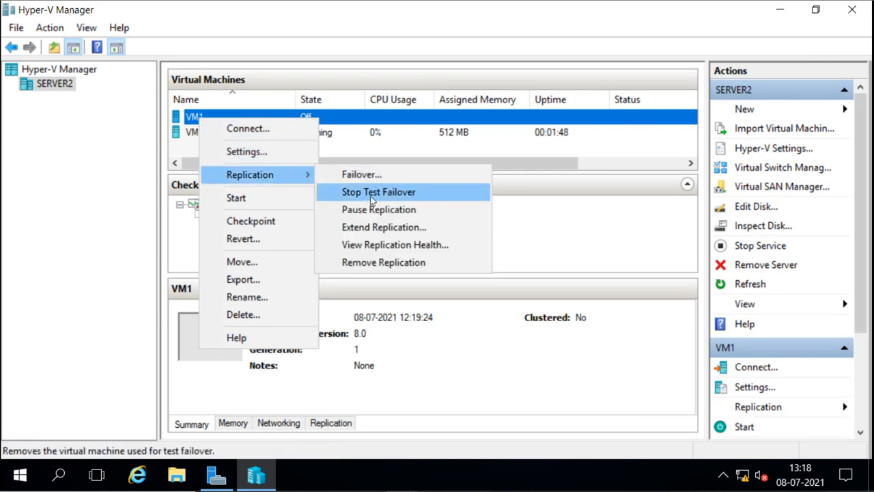
{"action": "left_click", "coordinate": [410, 196]}
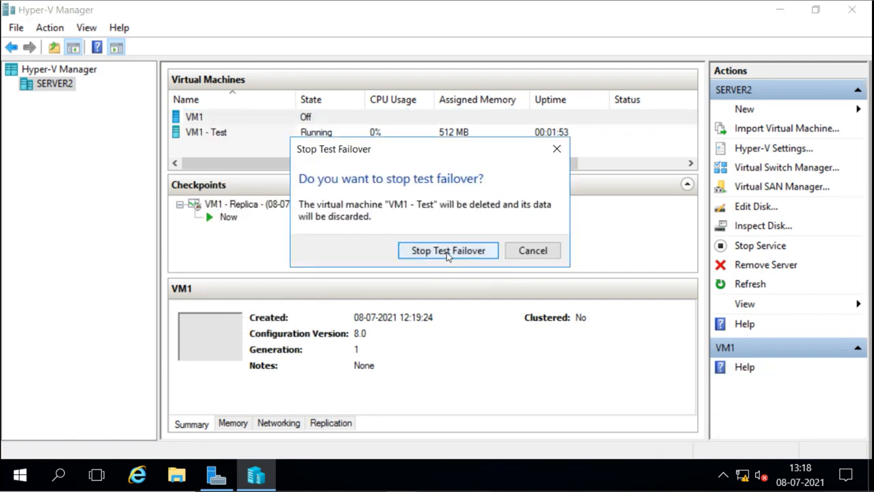
{"action": "left_click", "coordinate": [447, 251]}
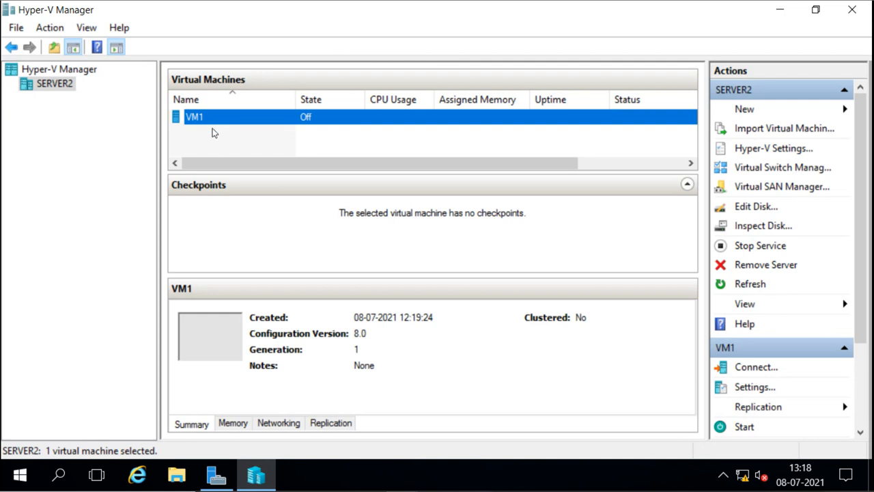
{"action": "right_click", "coordinate": [211, 122]}
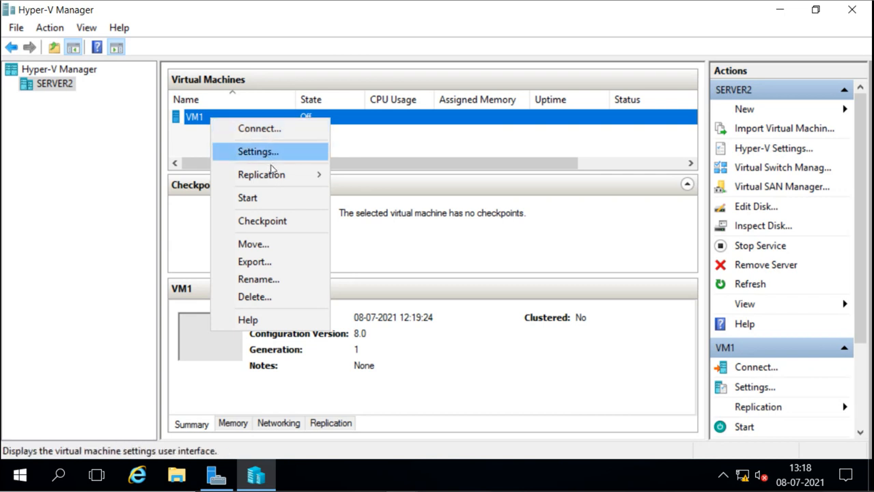
{"action": "mouse_move", "coordinate": [275, 177]}
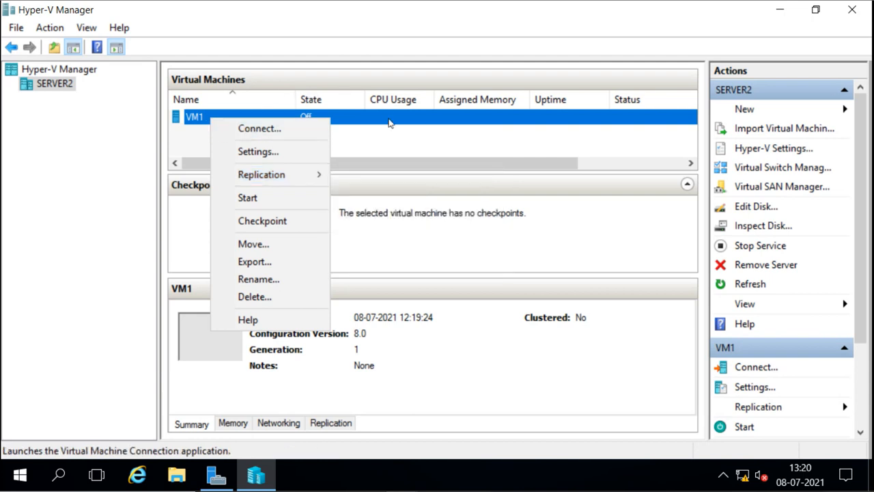
{"action": "left_click", "coordinate": [366, 140]}
{"action": "left_click", "coordinate": [365, 140]}
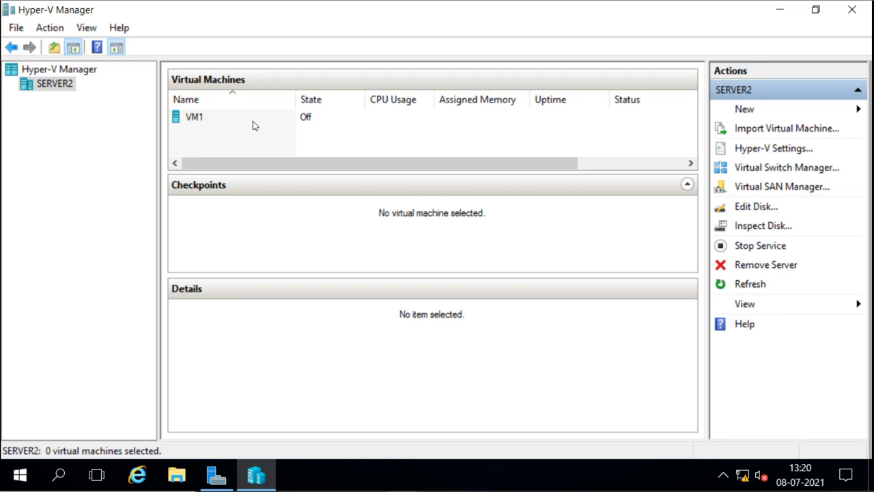
{"action": "left_click", "coordinate": [253, 125]}
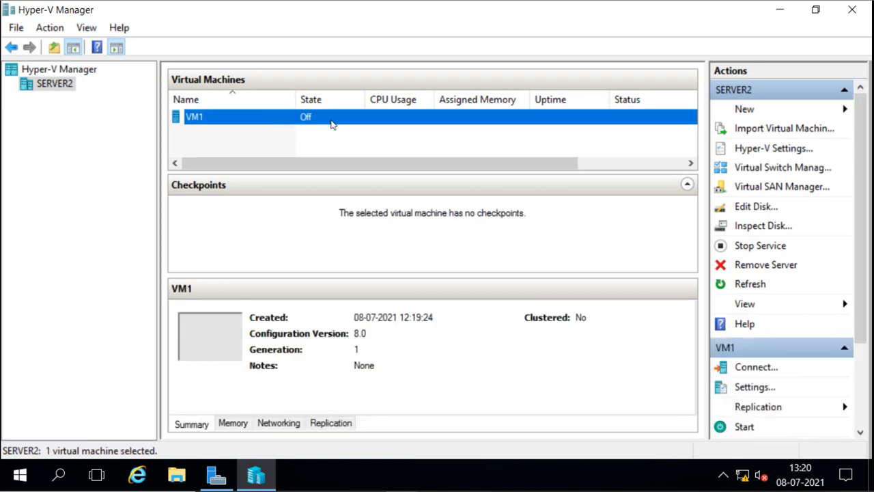
{"action": "right_click", "coordinate": [243, 123]}
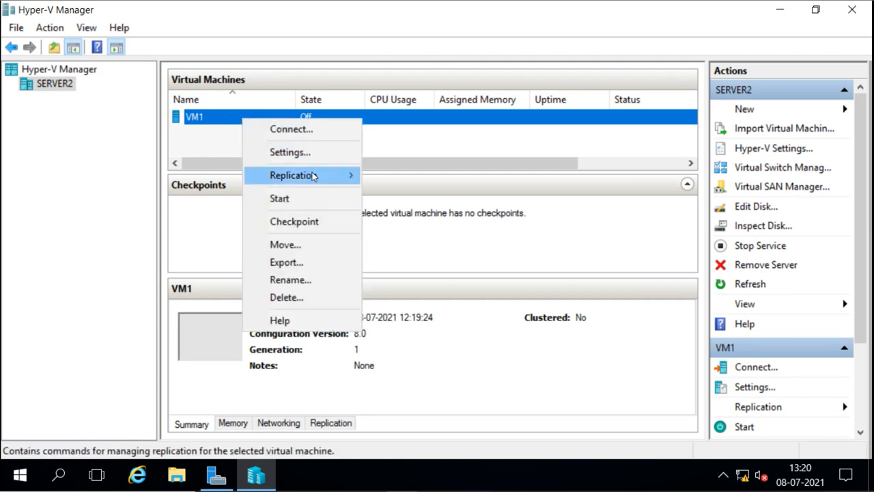
{"action": "mouse_move", "coordinate": [314, 176]}
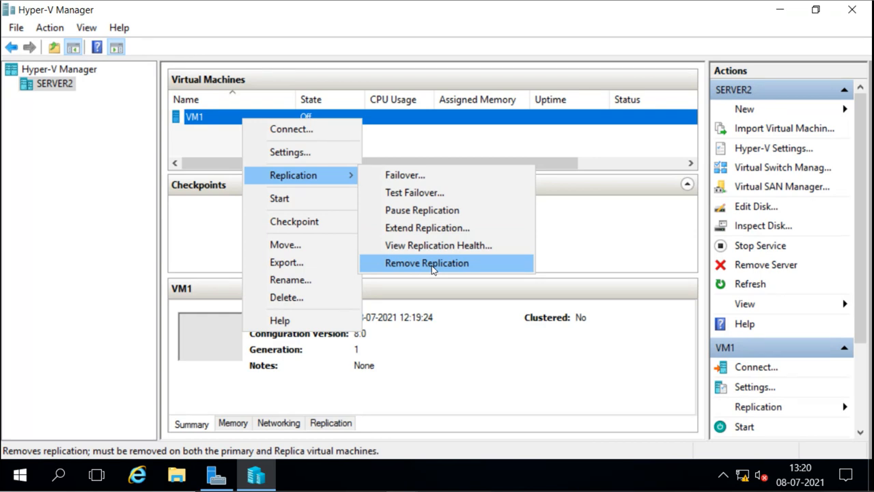
{"action": "left_click", "coordinate": [574, 234]}
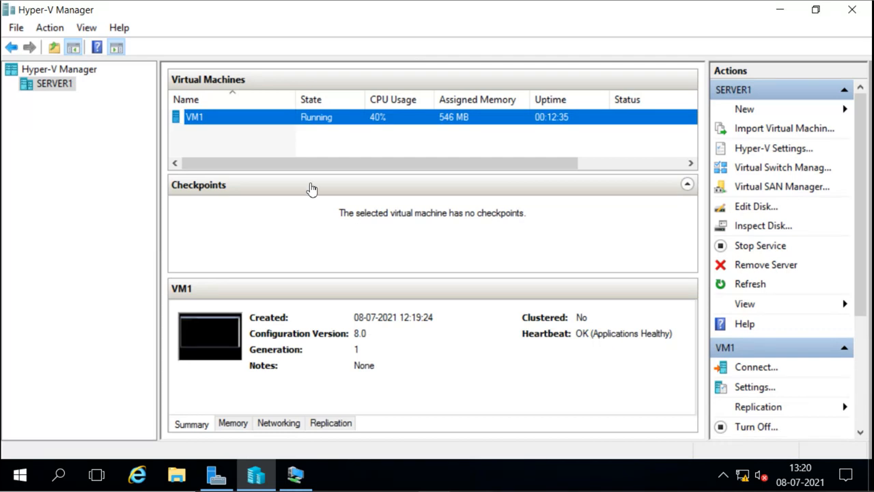
{"action": "right_click", "coordinate": [240, 126]}
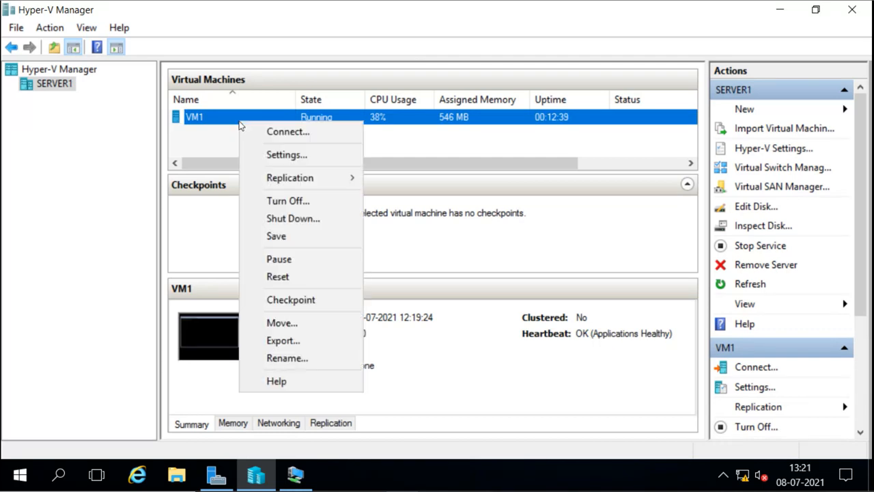
{"action": "mouse_move", "coordinate": [316, 180]}
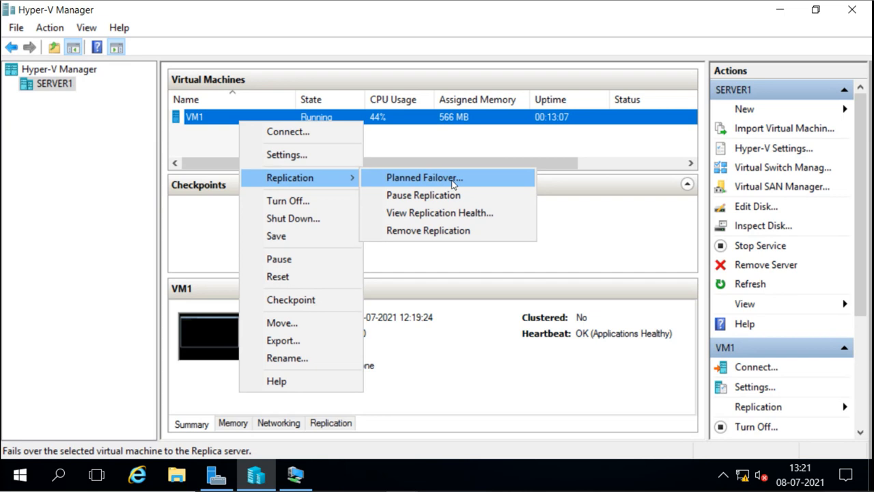
{"action": "left_click", "coordinate": [164, 196]}
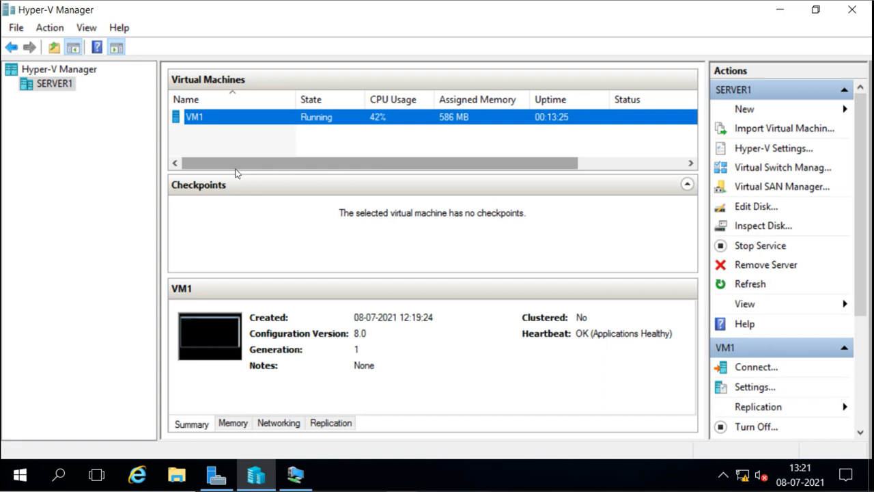
{"action": "right_click", "coordinate": [234, 121]}
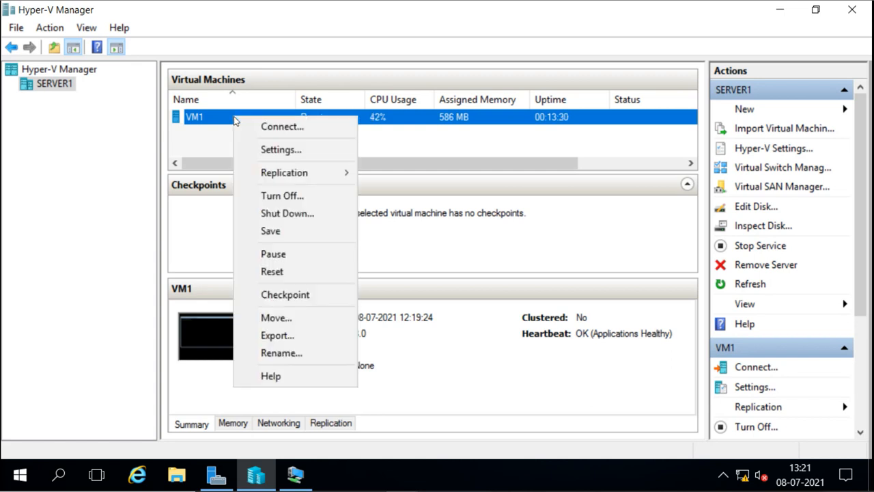
{"action": "mouse_move", "coordinate": [326, 173]}
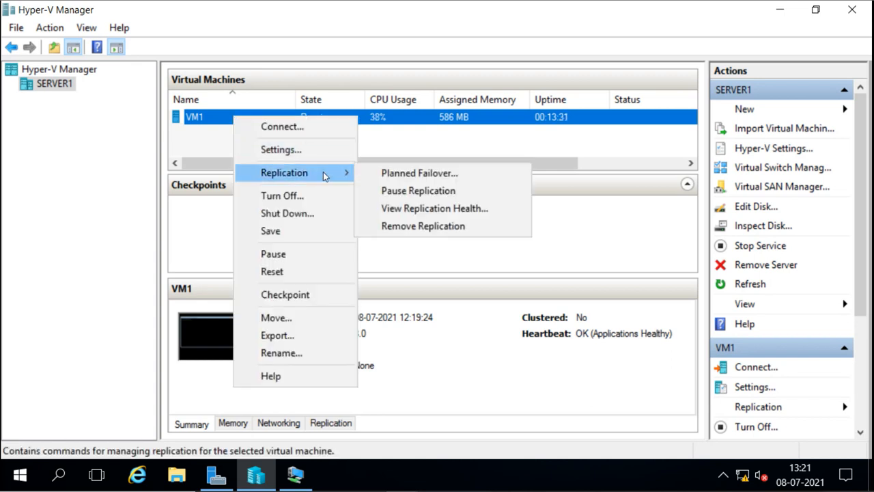
{"action": "left_click", "coordinate": [413, 146]}
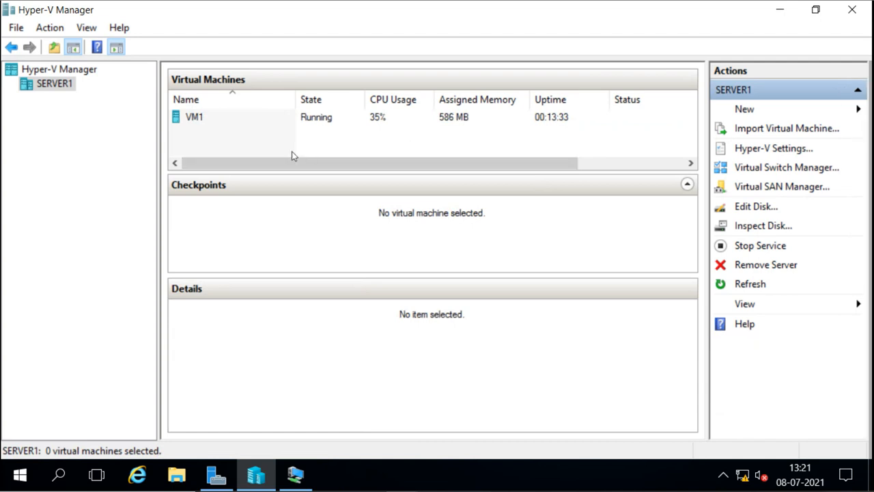
{"action": "left_click", "coordinate": [218, 120]}
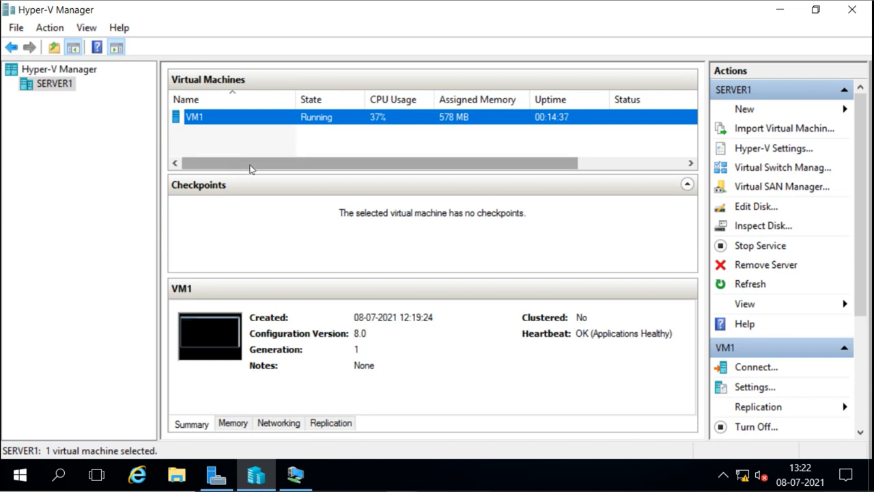
{"action": "right_click", "coordinate": [241, 118]}
{"action": "mouse_move", "coordinate": [336, 178]}
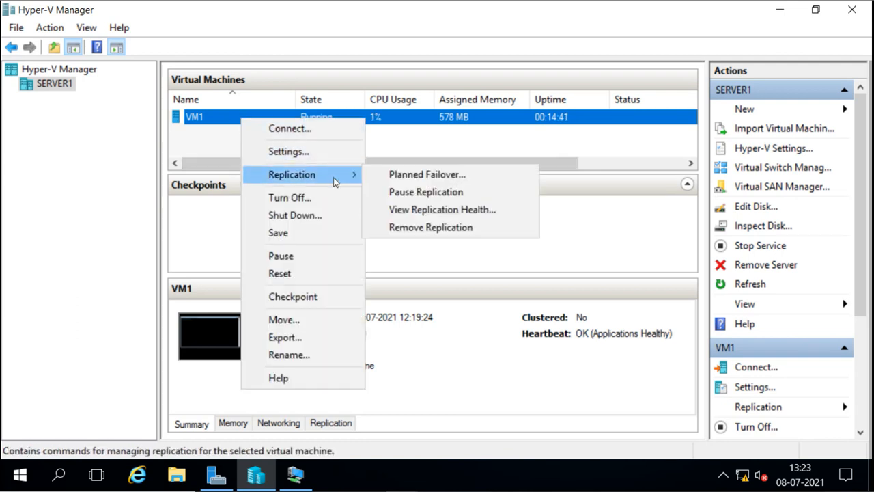
{"action": "left_click", "coordinate": [406, 177]}
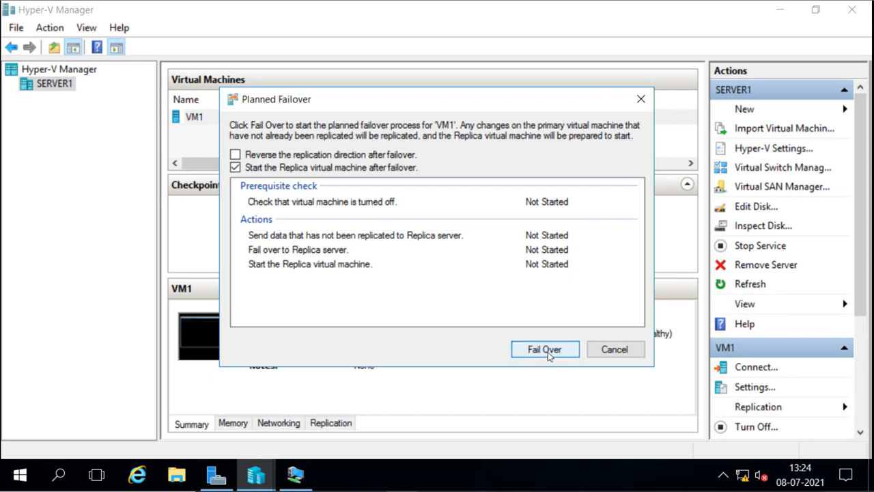
{"action": "left_click", "coordinate": [602, 352]}
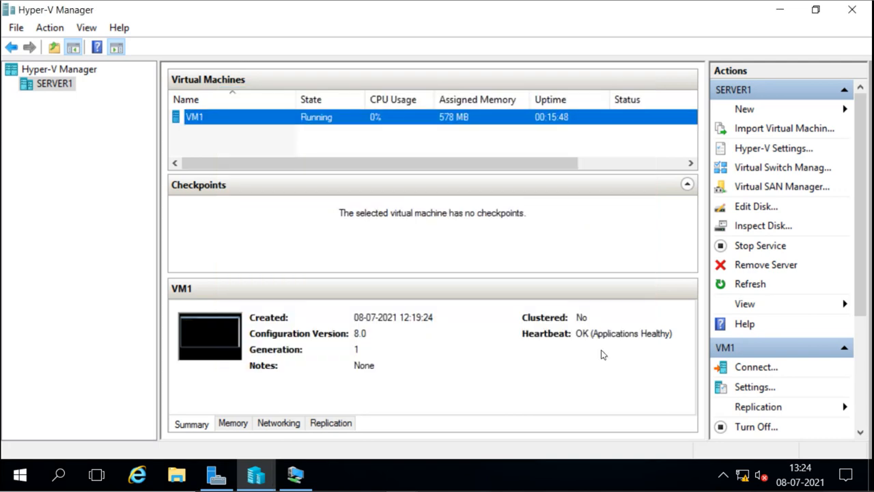
- Shut down the virtual machine VM1 on SERVER1 and confirm the shutdown
{"action": "right_click", "coordinate": [266, 120]}
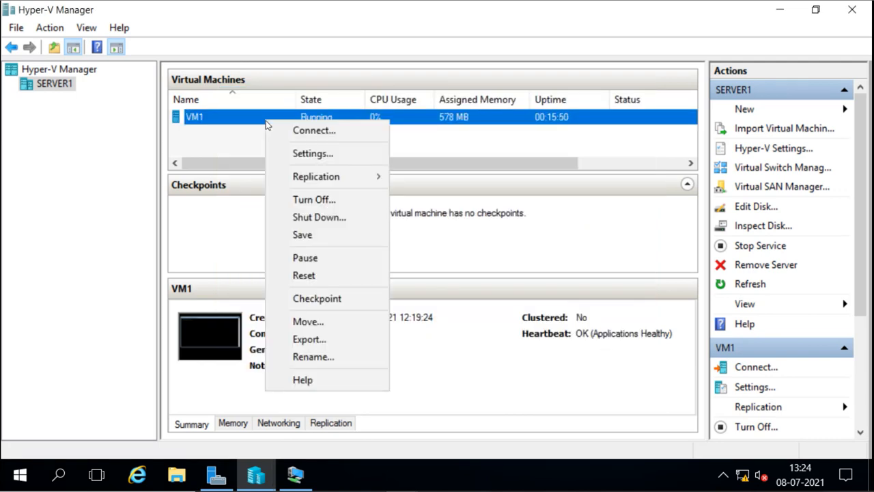
{"action": "left_click", "coordinate": [341, 217]}
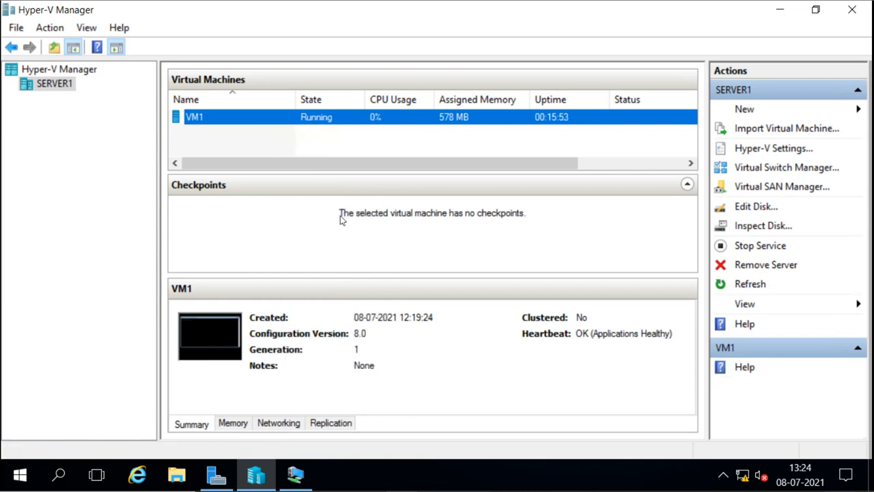
{"action": "left_click", "coordinate": [464, 247]}
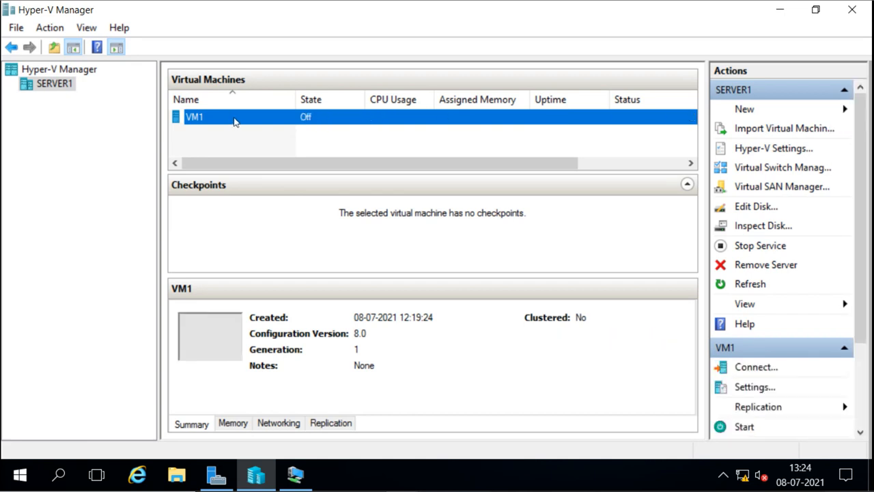
- Run a planned failover of VM1 from SERVER1, starting the Replica virtual machine after failover without reversing the replication direction
{"action": "right_click", "coordinate": [234, 121]}
{"action": "mouse_move", "coordinate": [313, 174]}
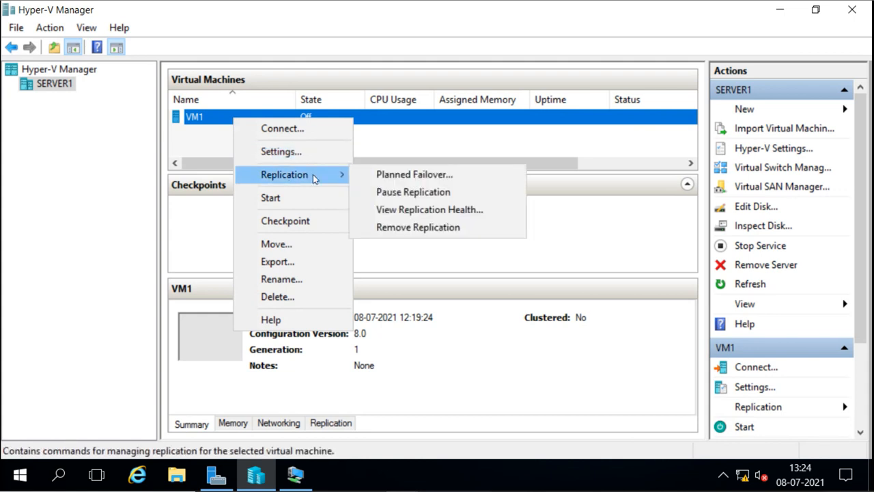
{"action": "left_click", "coordinate": [440, 177]}
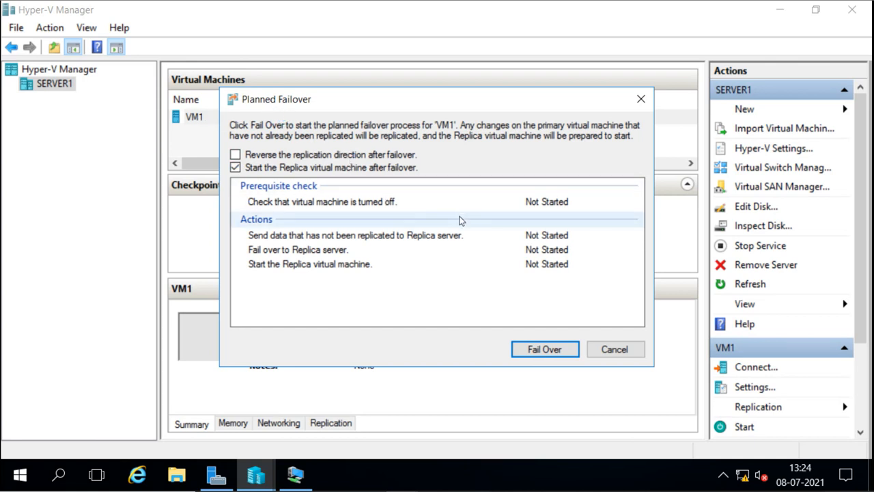
{"action": "left_click", "coordinate": [536, 351]}
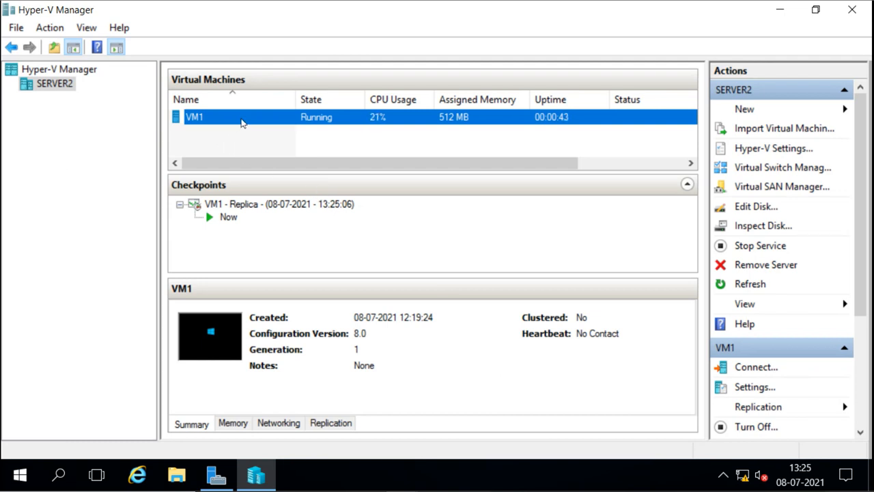
{"action": "right_click", "coordinate": [241, 121]}
{"action": "mouse_move", "coordinate": [331, 176]}
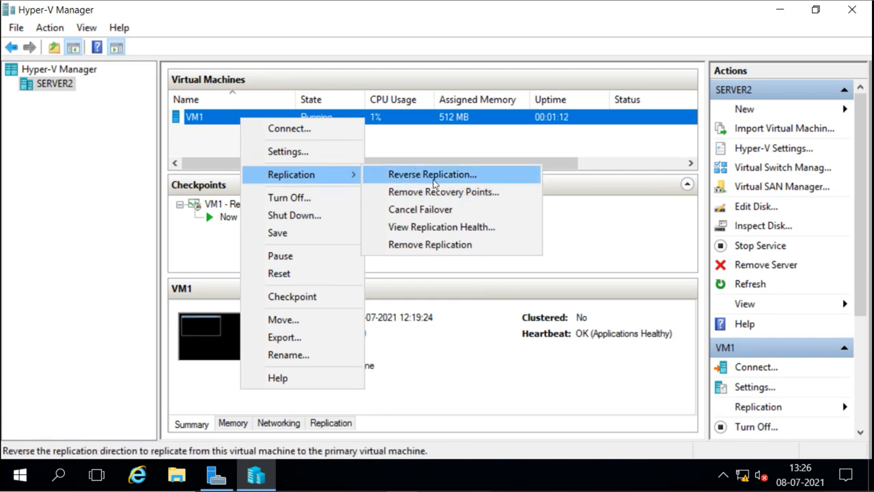
{"action": "left_click", "coordinate": [493, 353]}
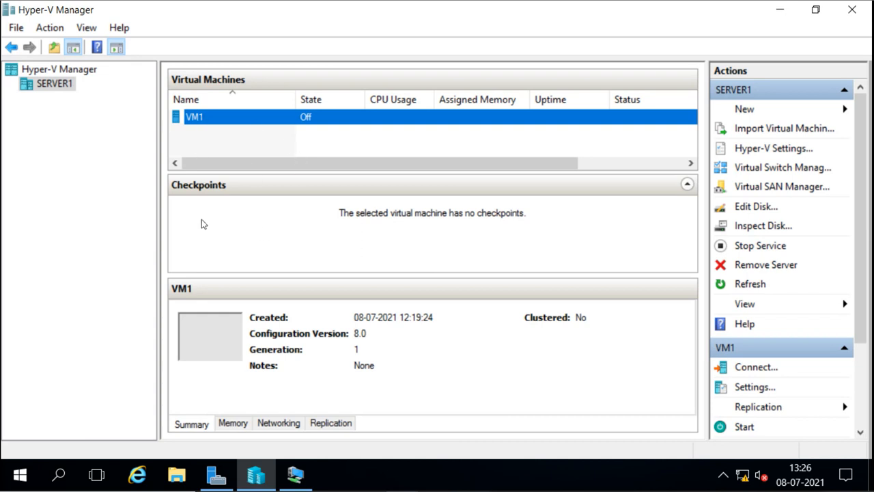
- Cancel the planned failover of VM1 on SERVER1 and confirm the cancellation
{"action": "right_click", "coordinate": [216, 122]}
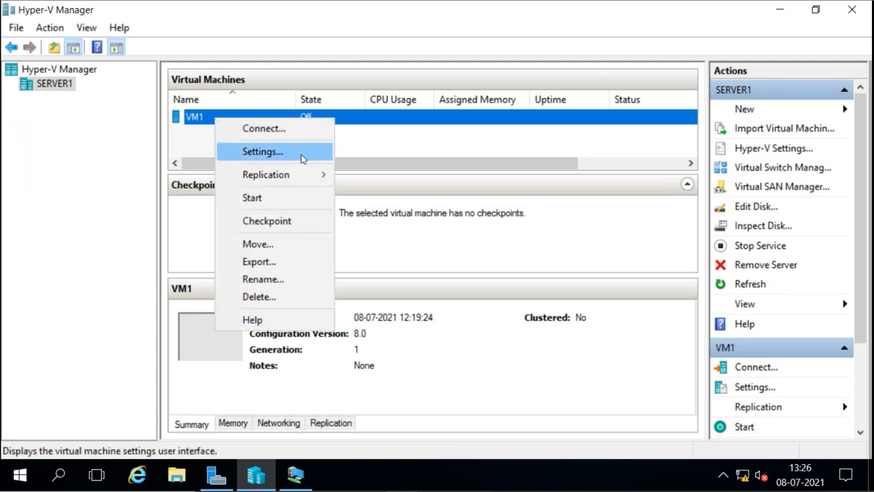
{"action": "mouse_move", "coordinate": [312, 176]}
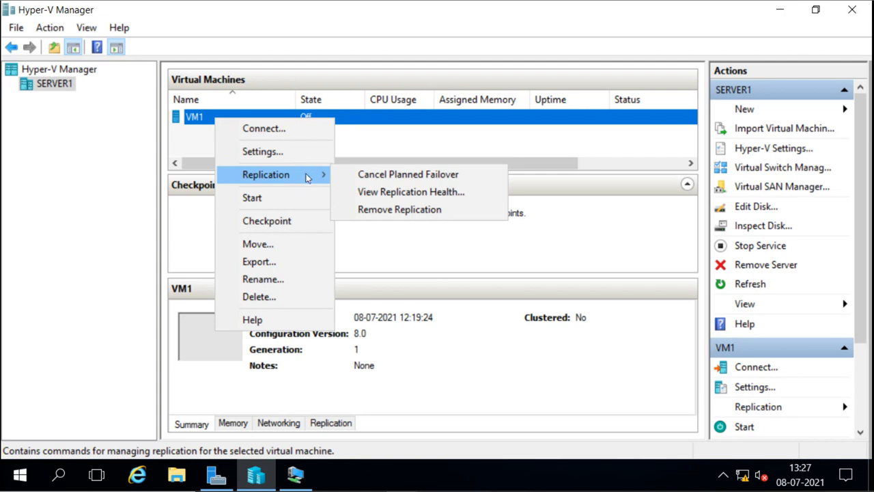
{"action": "left_click", "coordinate": [416, 179]}
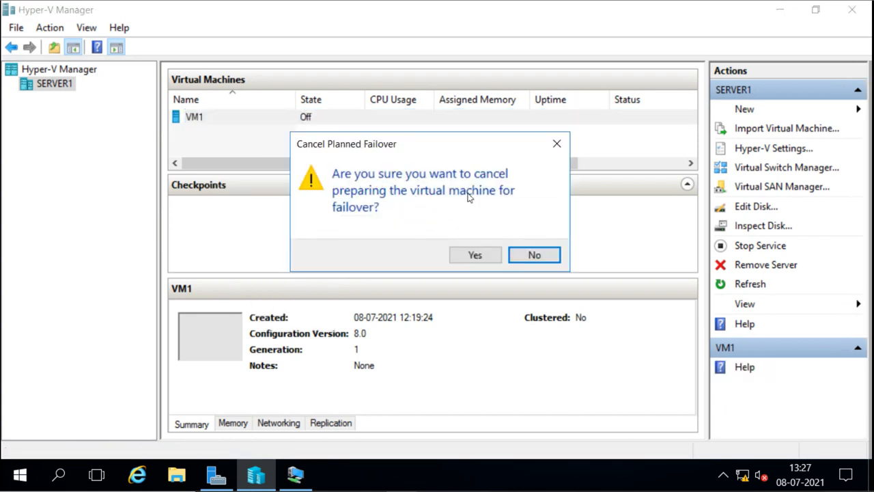
{"action": "left_click", "coordinate": [473, 256]}
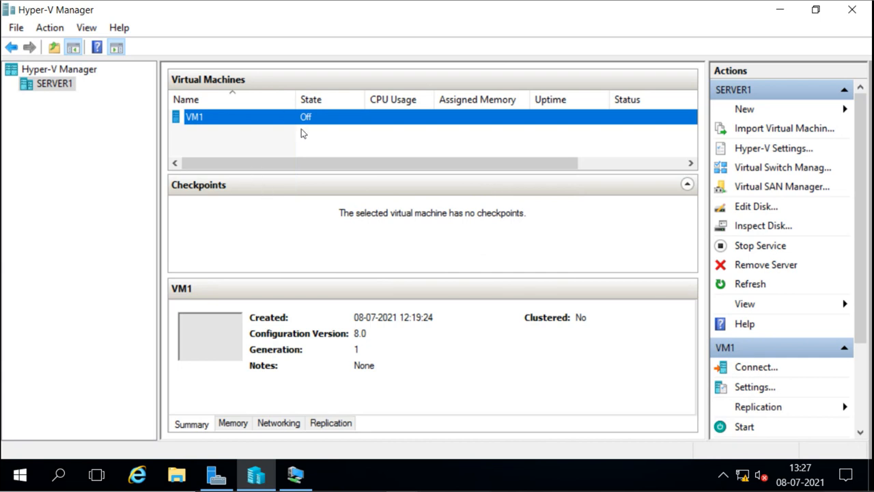
{"action": "right_click", "coordinate": [253, 120]}
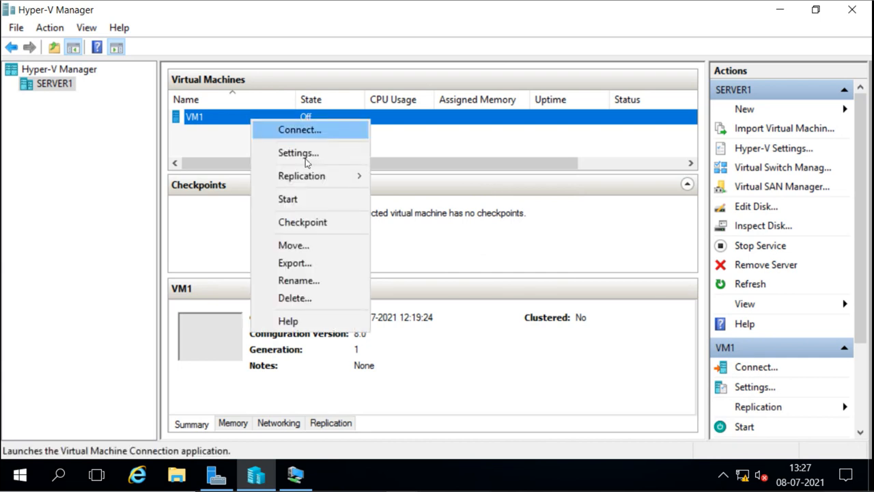
{"action": "mouse_move", "coordinate": [353, 178]}
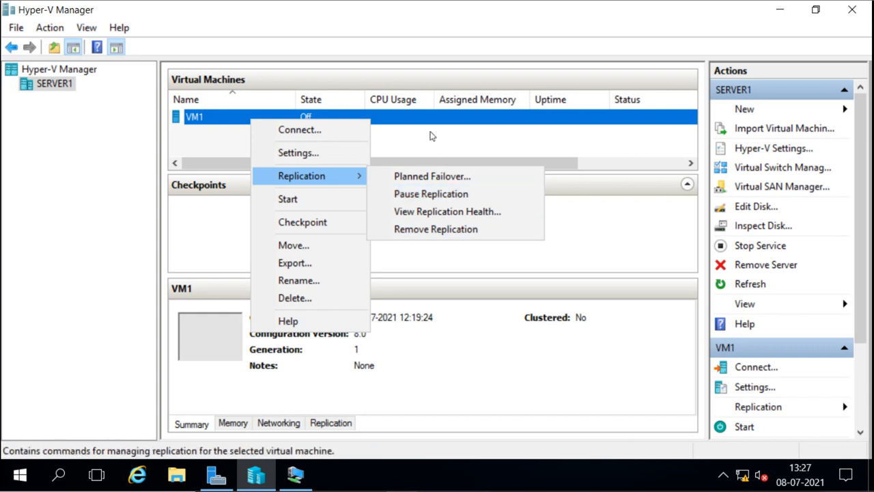
{"action": "left_click", "coordinate": [376, 134]}
{"action": "left_click", "coordinate": [254, 116]}
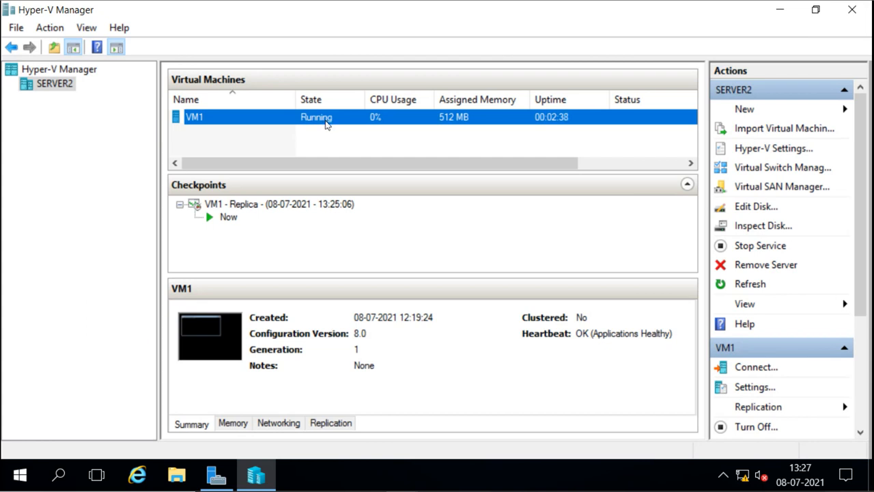
- Cancel the failover of the replica VM1 on SERVER2, accepting the loss of changes made since the failover
{"action": "right_click", "coordinate": [284, 119]}
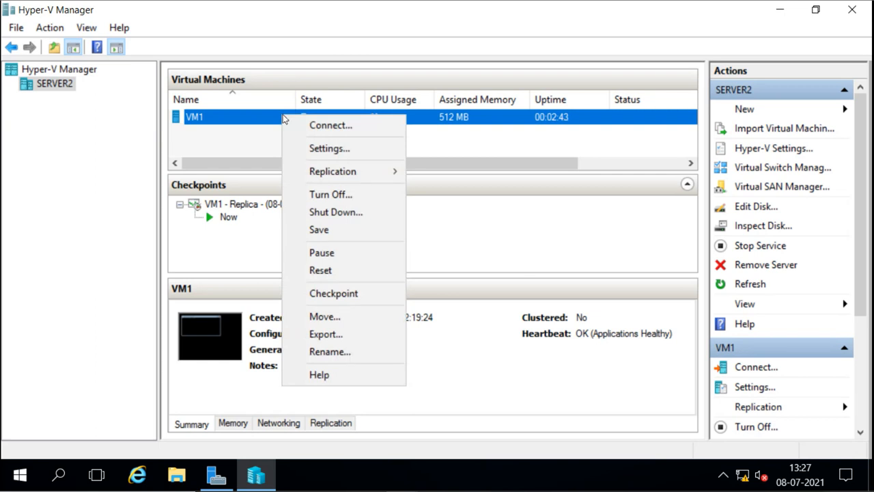
{"action": "mouse_move", "coordinate": [384, 173]}
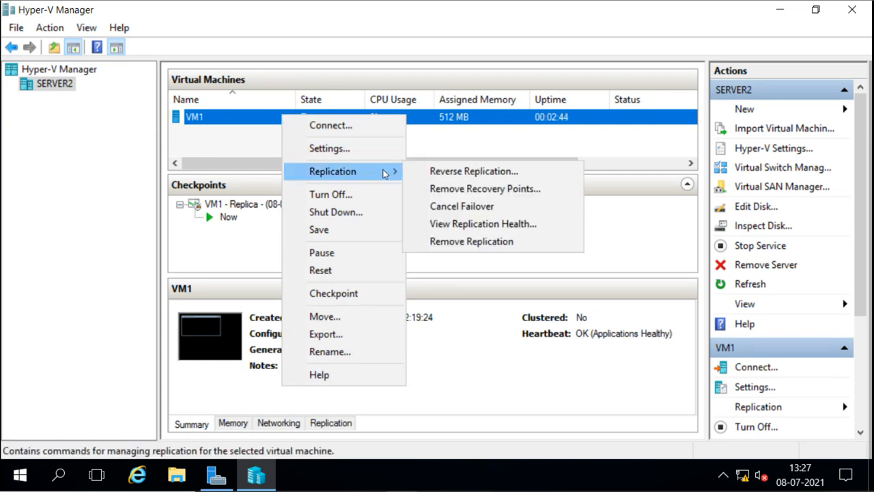
{"action": "left_click", "coordinate": [476, 207]}
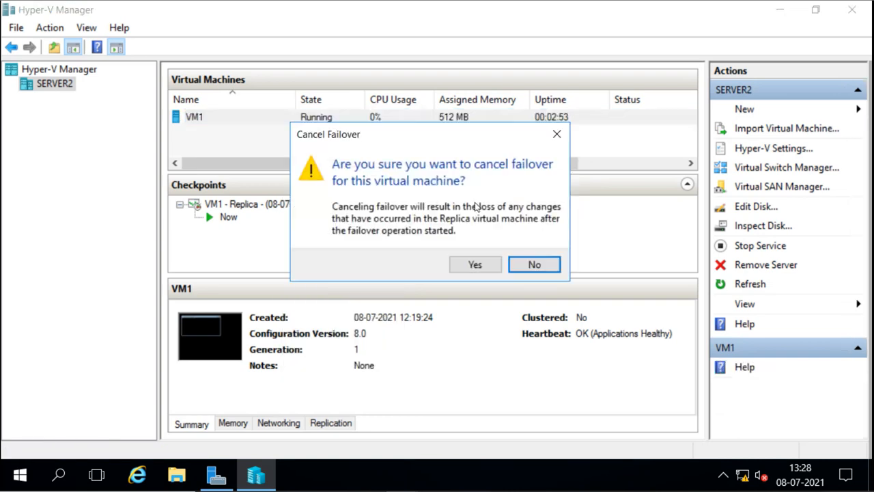
{"action": "left_click", "coordinate": [474, 262]}
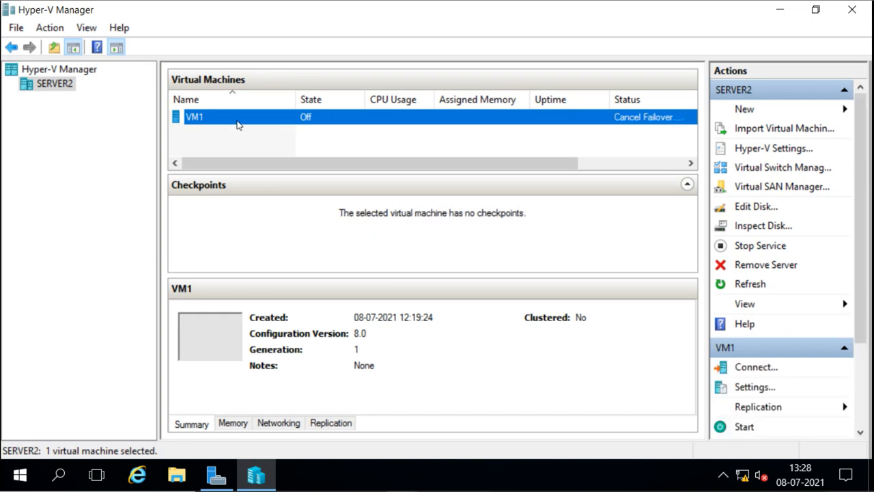
- Examine the replication options offered for VM1 on SERVER2 and on SERVER1
{"action": "left_click", "coordinate": [249, 149]}
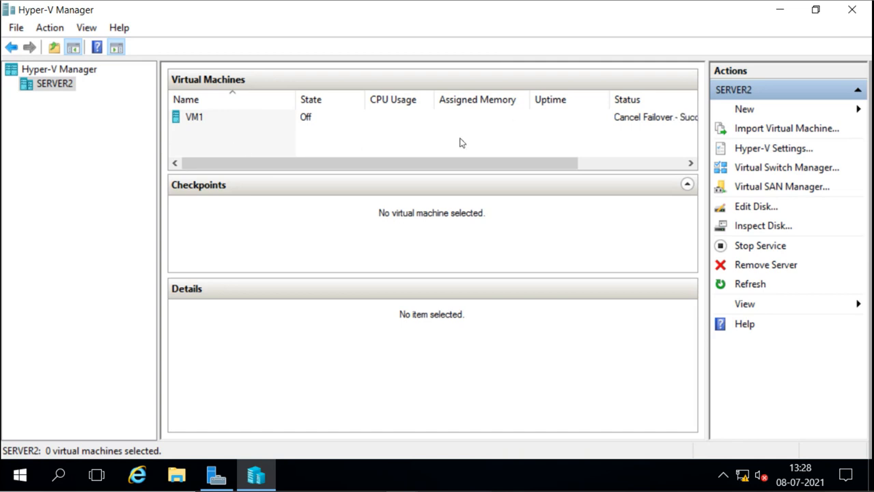
{"action": "left_click", "coordinate": [222, 124]}
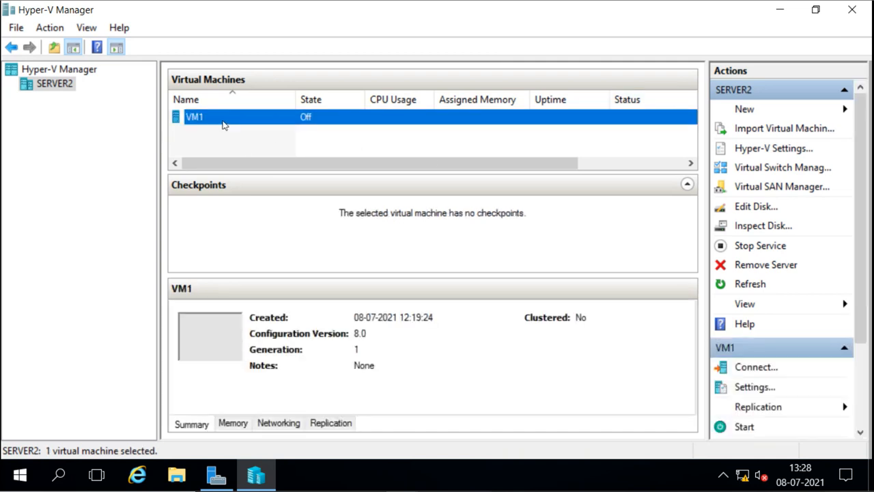
{"action": "right_click", "coordinate": [223, 124]}
{"action": "mouse_move", "coordinate": [317, 177]}
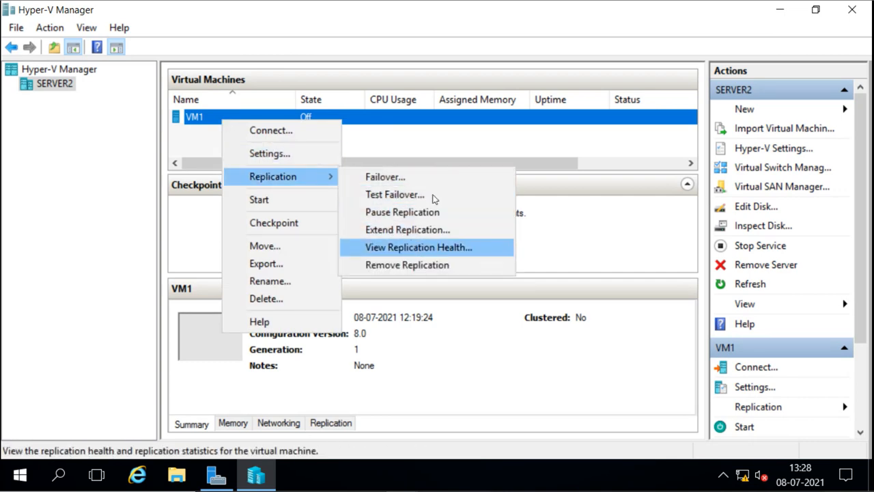
{"action": "left_click", "coordinate": [536, 132]}
{"action": "left_click", "coordinate": [536, 132]}
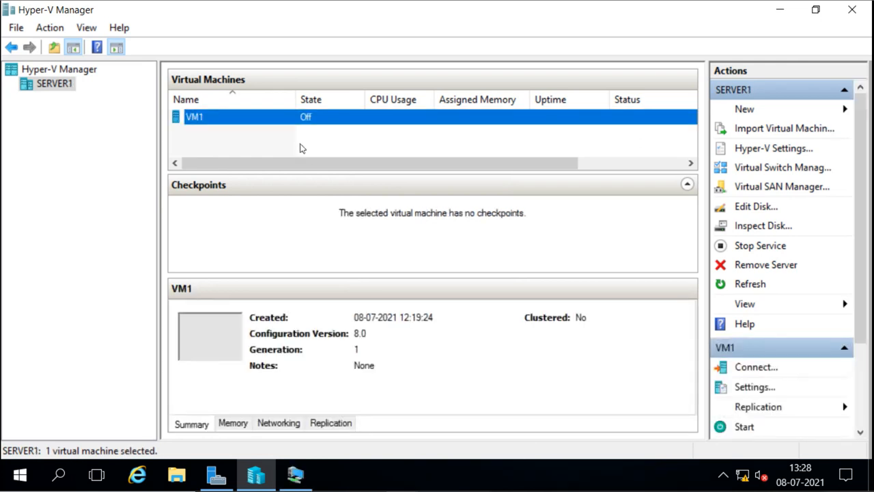
{"action": "right_click", "coordinate": [213, 120]}
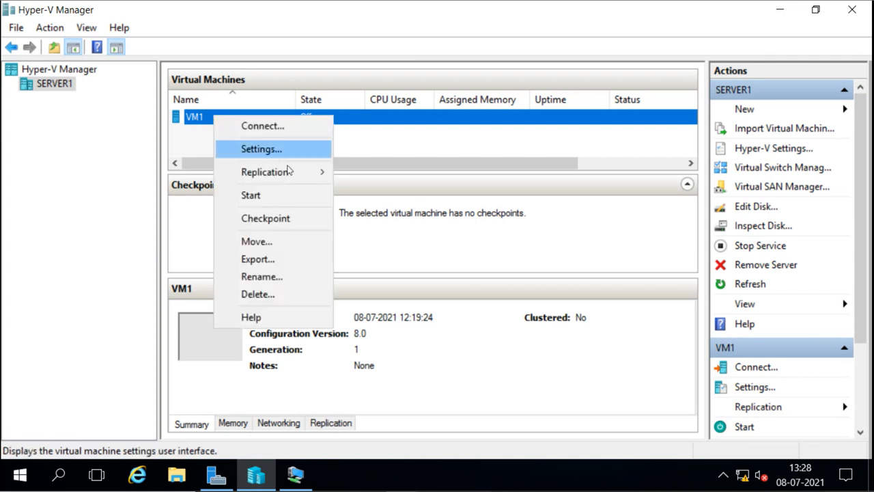
{"action": "mouse_move", "coordinate": [295, 176]}
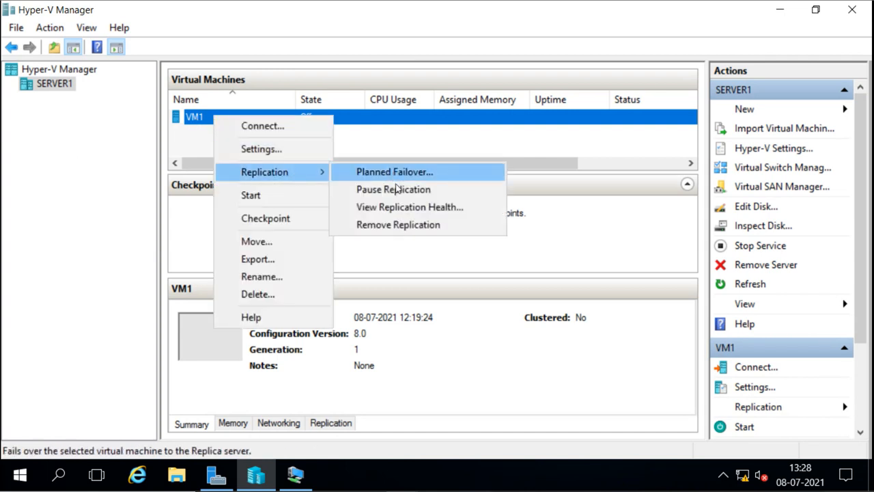
{"action": "left_click", "coordinate": [470, 139]}
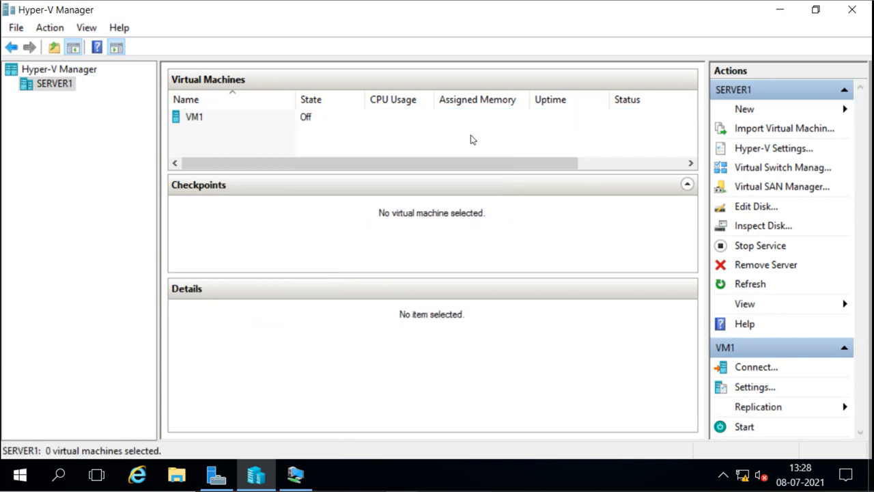
{"action": "left_click", "coordinate": [202, 118]}
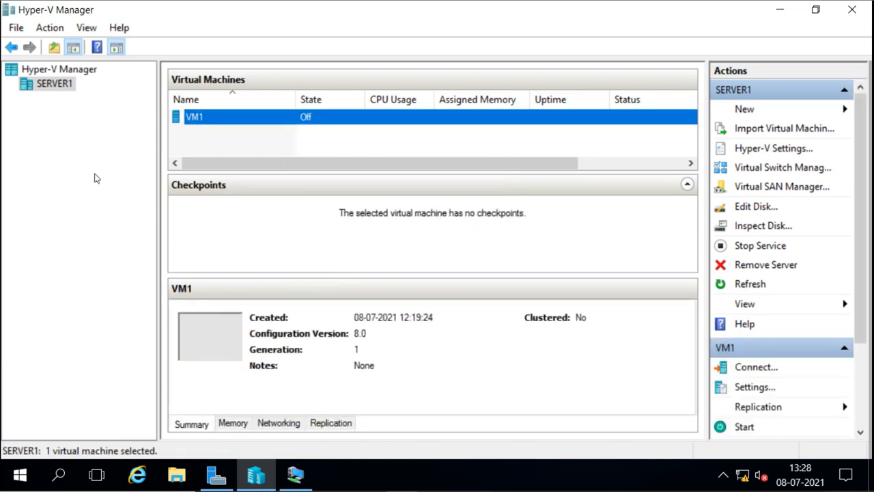